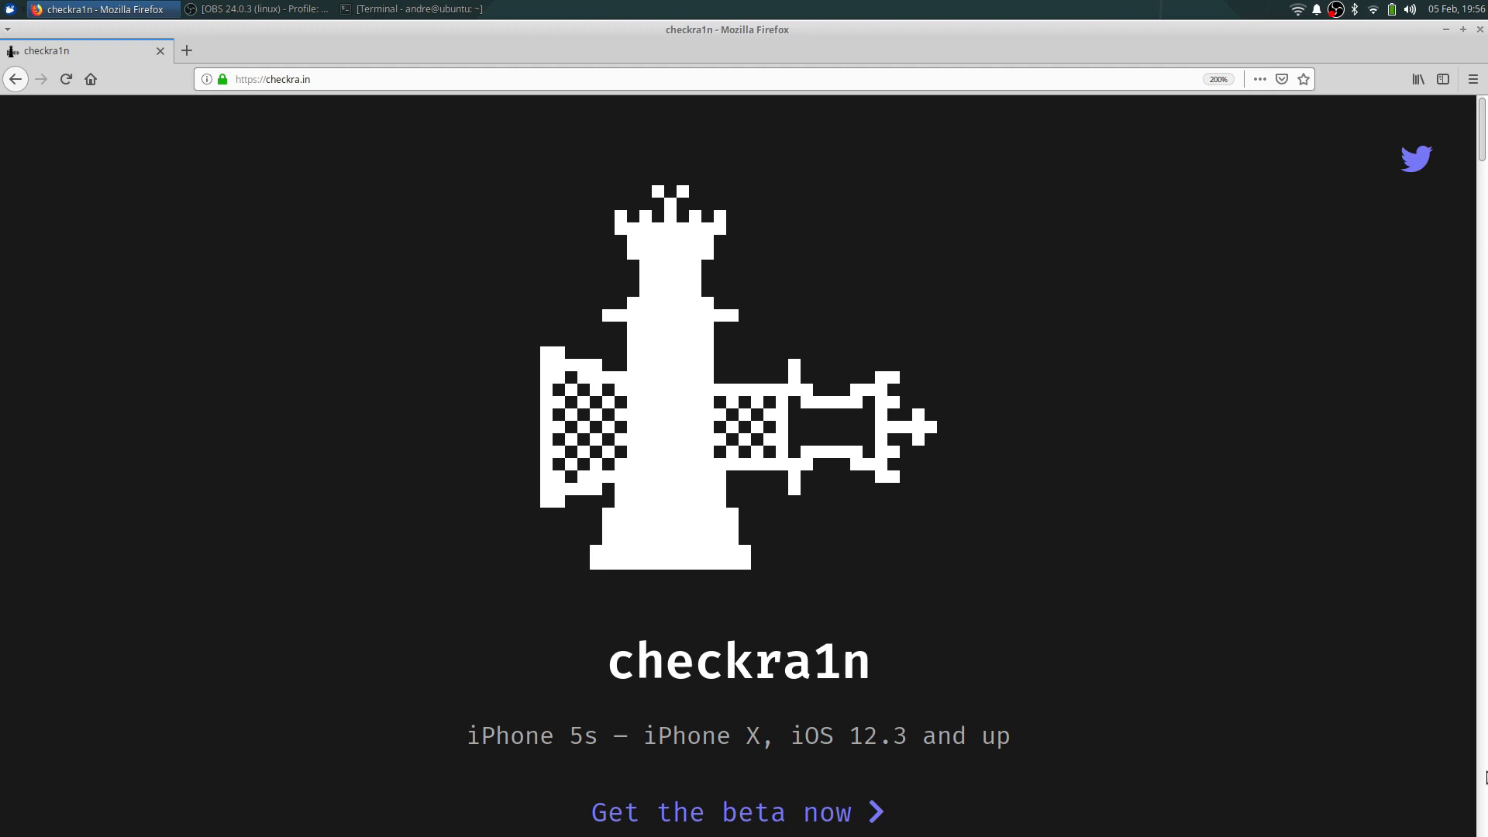
Open the full list of downloads for the checkra1n 0.9.8 beta release
{"action": "scroll", "coordinate": [1485, 186], "scroll_direction": "down", "scroll_amount": 5}
{"action": "scroll", "coordinate": [1485, 186], "scroll_direction": "down", "scroll_amount": 5}
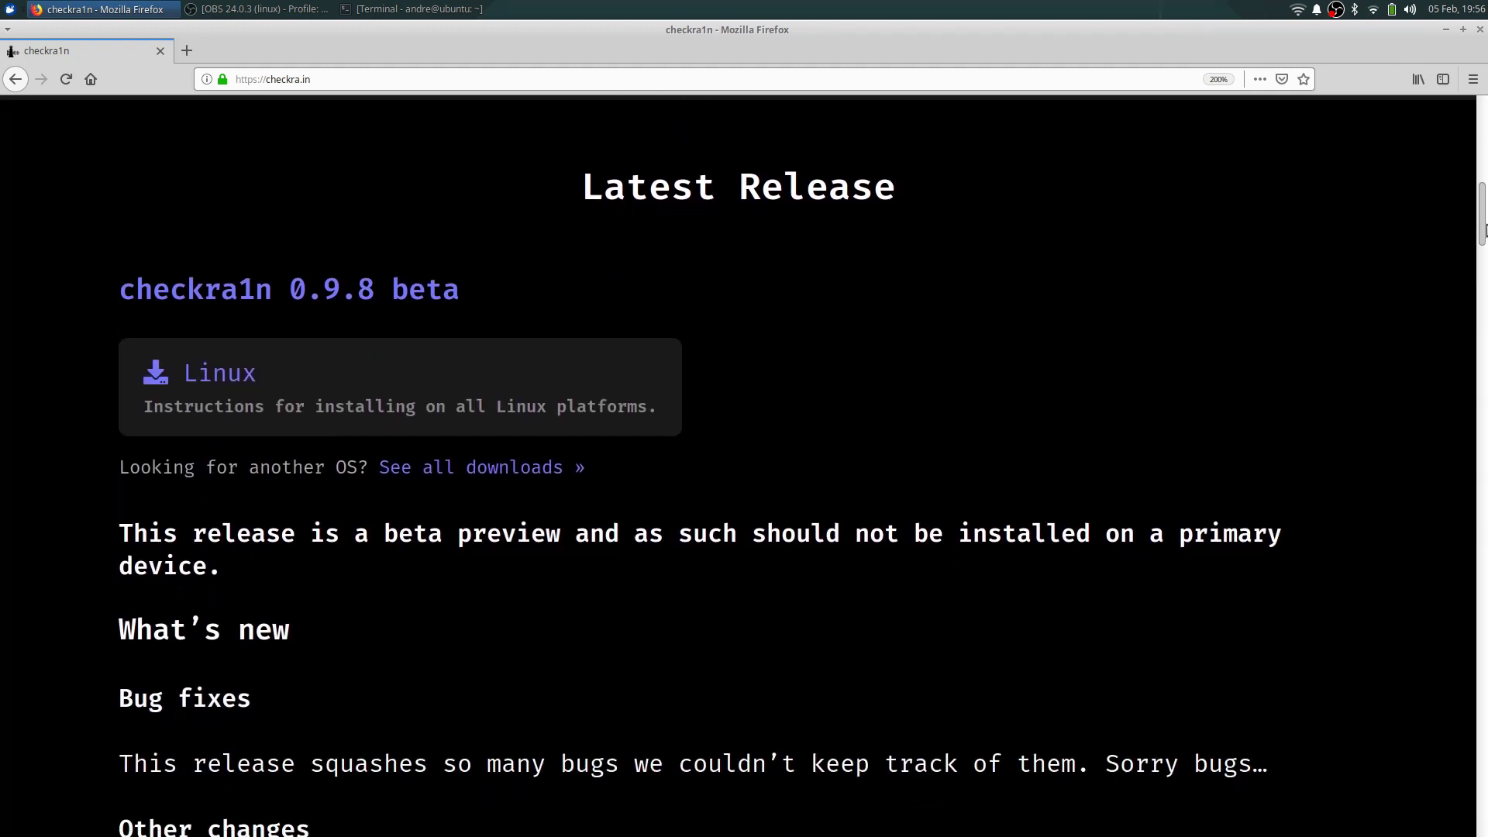
{"action": "left_click", "coordinate": [483, 468]}
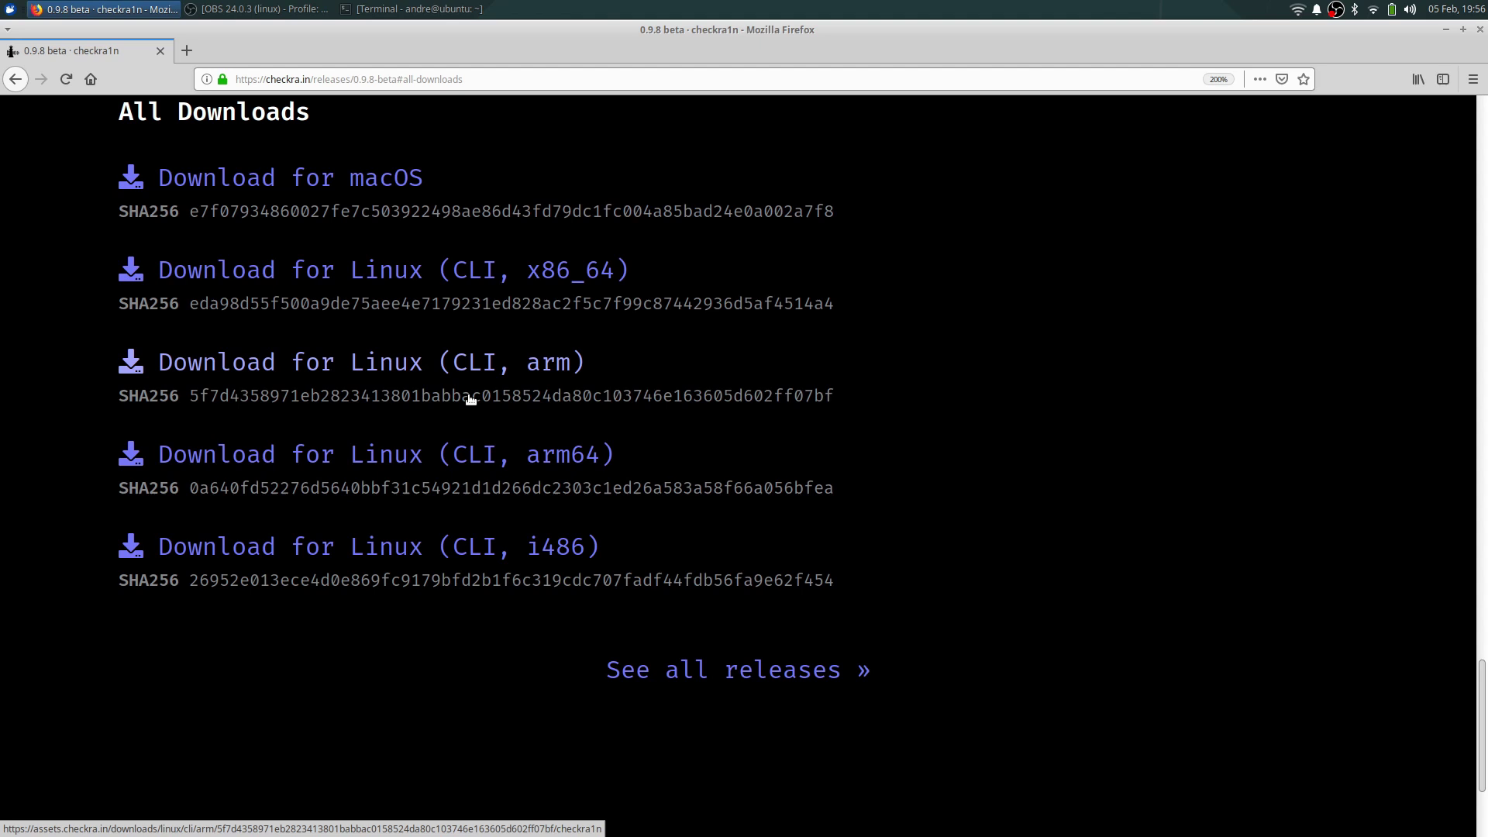
Switch to the terminal to check the CPU architecture in the lscpu output, and close that terminal
{"action": "left_click", "coordinate": [433, 9]}
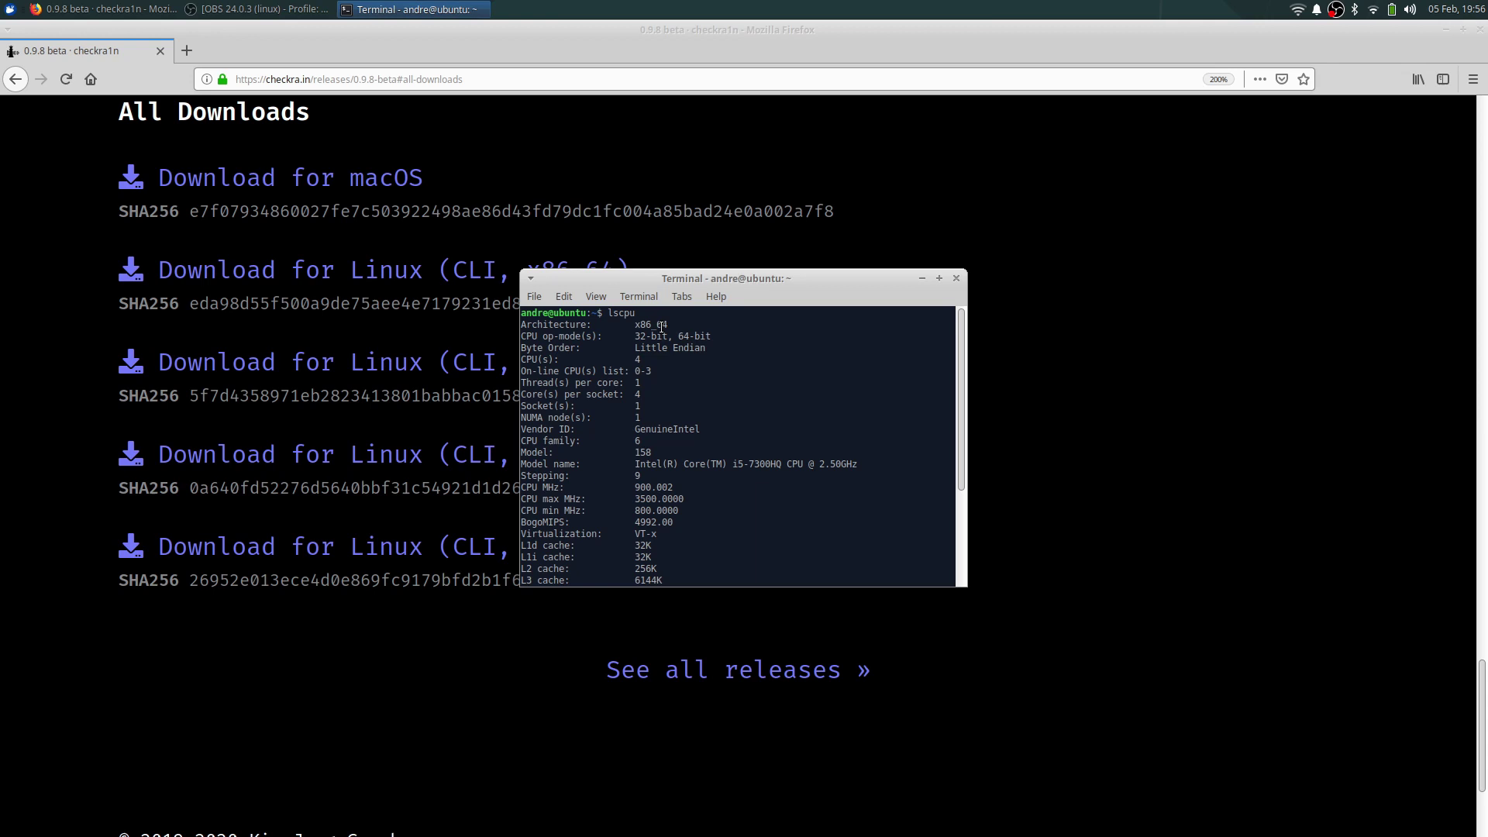
{"action": "left_click", "coordinate": [957, 278]}
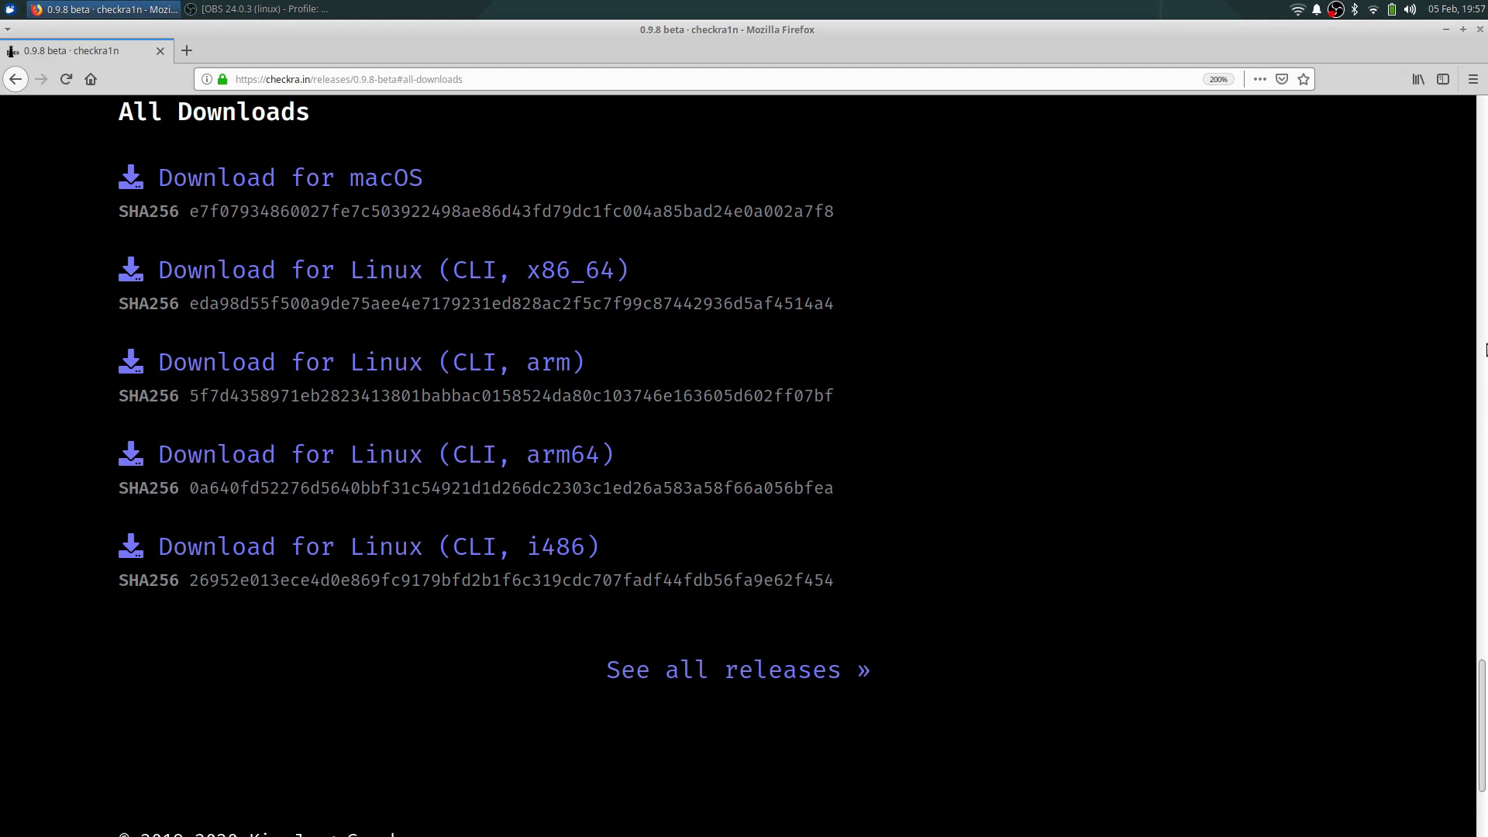
{"action": "left_click_drag", "start_coordinate": [1481, 744], "coordinate": [1485, 50]}
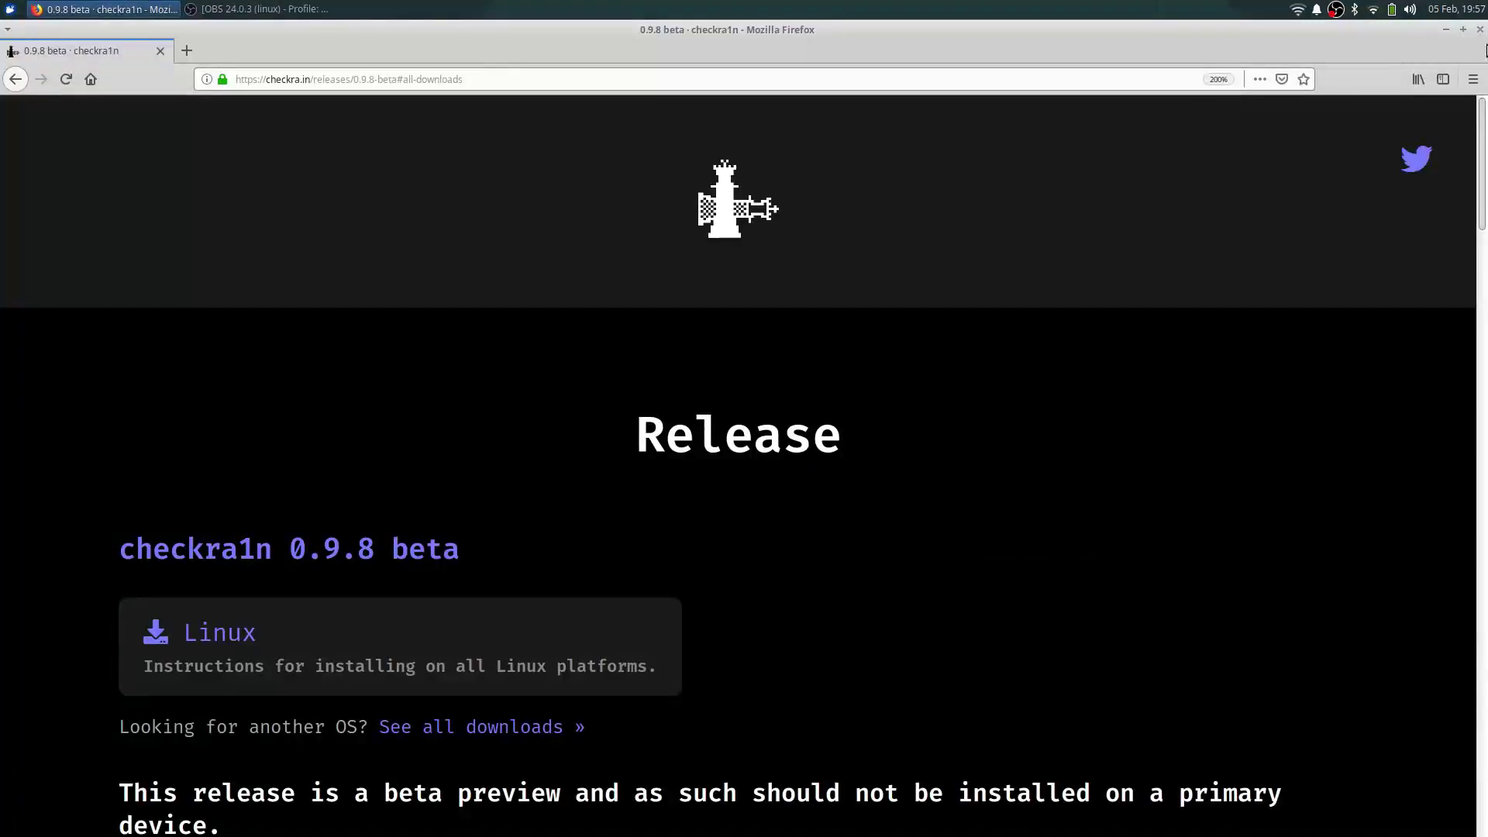
Minimize the browser and open a new terminal window from the desktop
{"action": "left_click", "coordinate": [1446, 32]}
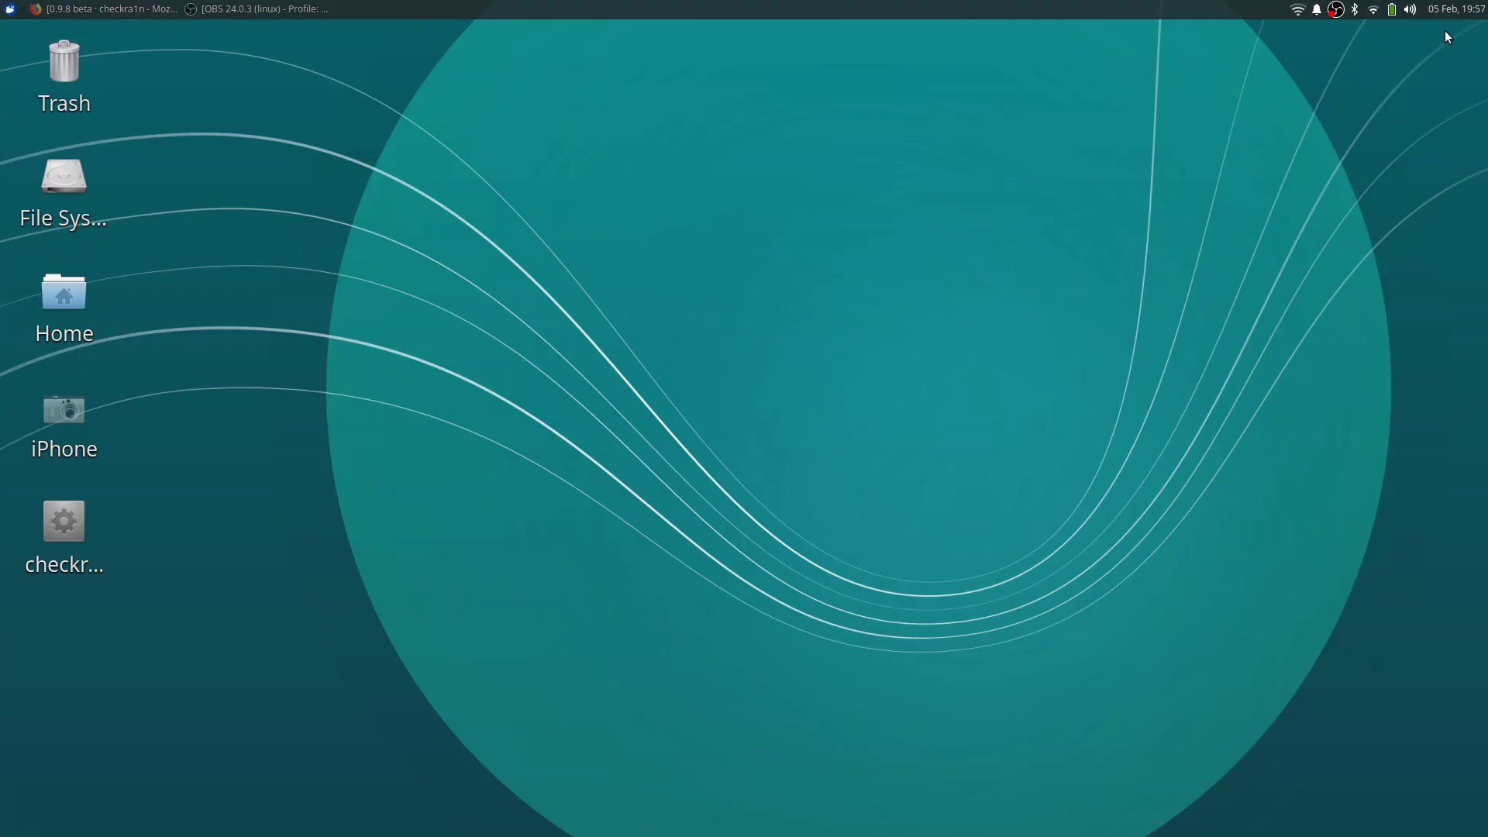
{"action": "left_click", "coordinate": [10, 8]}
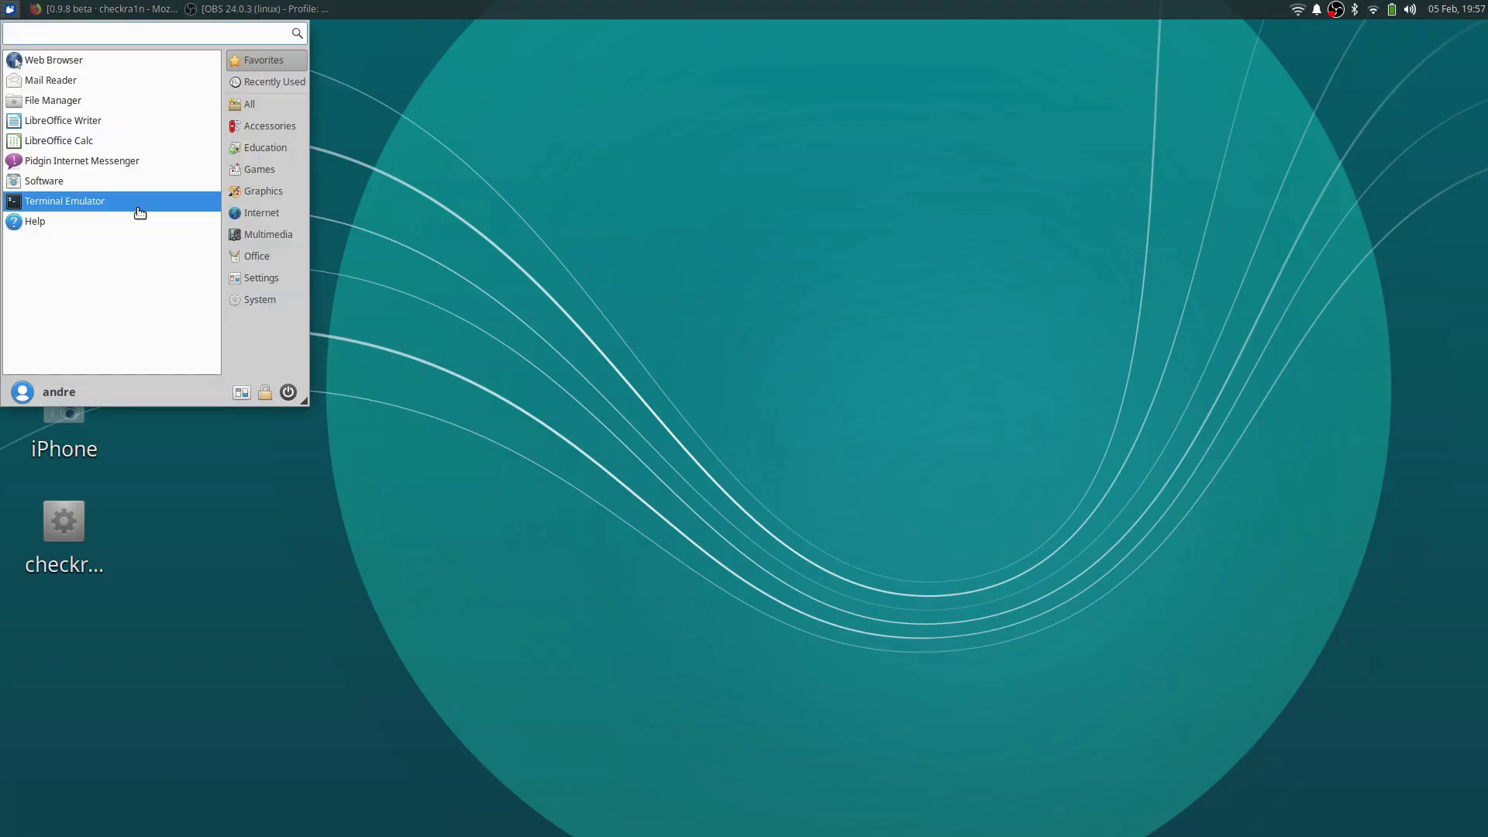
{"action": "left_click", "coordinate": [137, 203]}
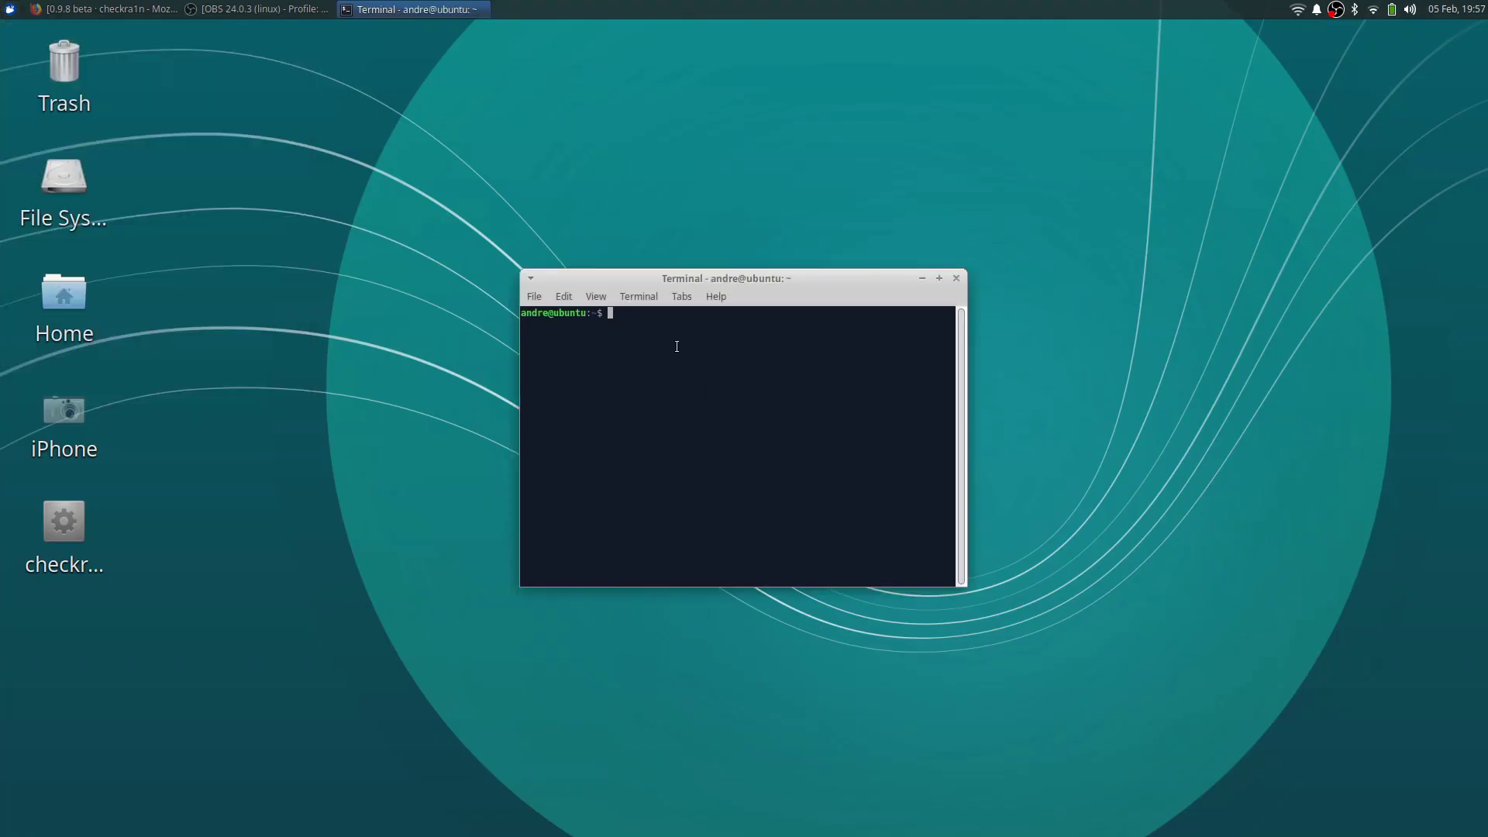
Switch back to Firefox and open checkra1n's Linux installation guide at the repo instructions for Debian-based distros
{"action": "left_click", "coordinate": [95, 7]}
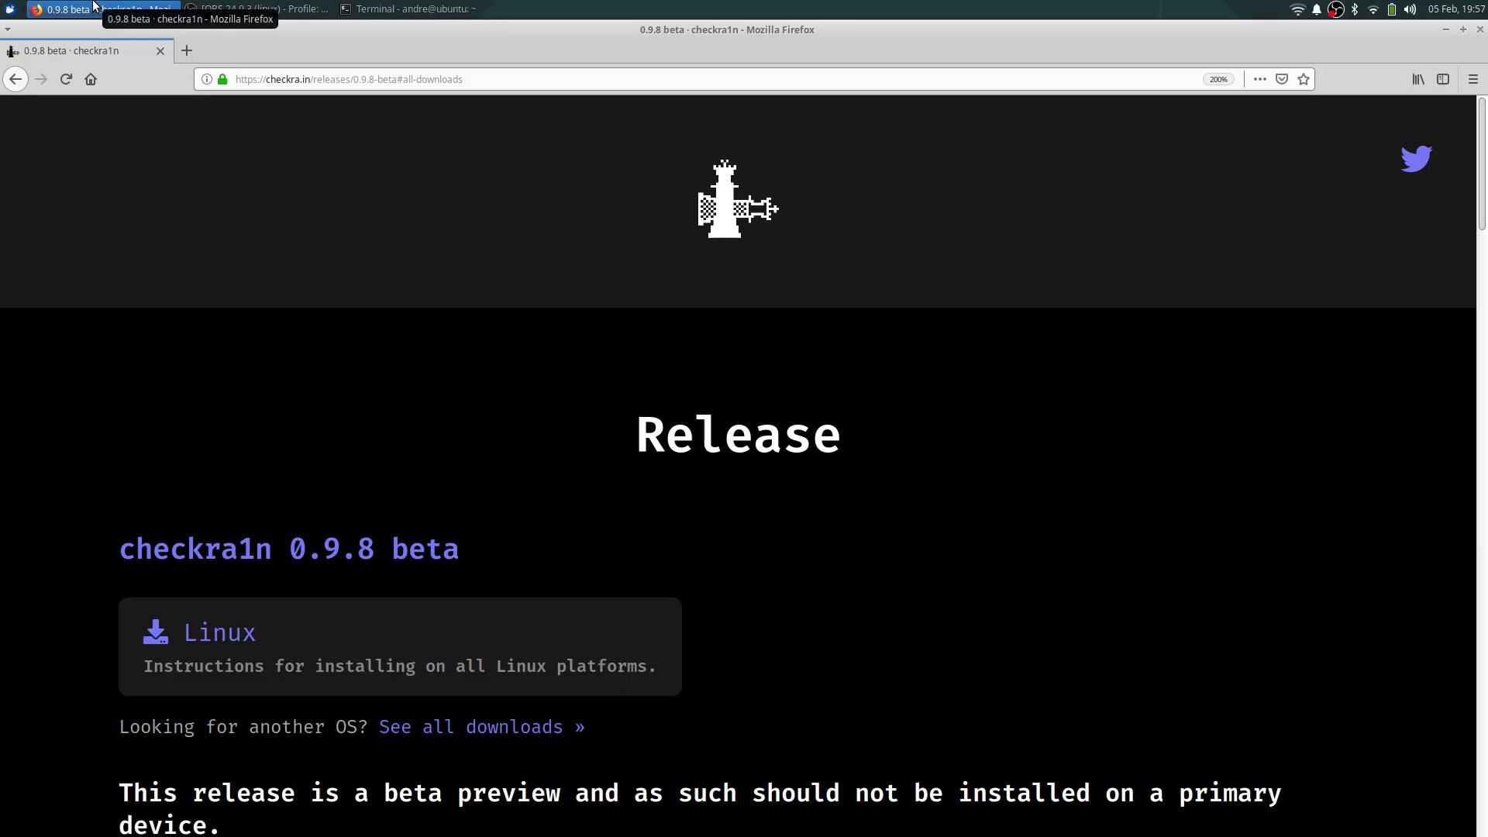
{"action": "left_click", "coordinate": [16, 79]}
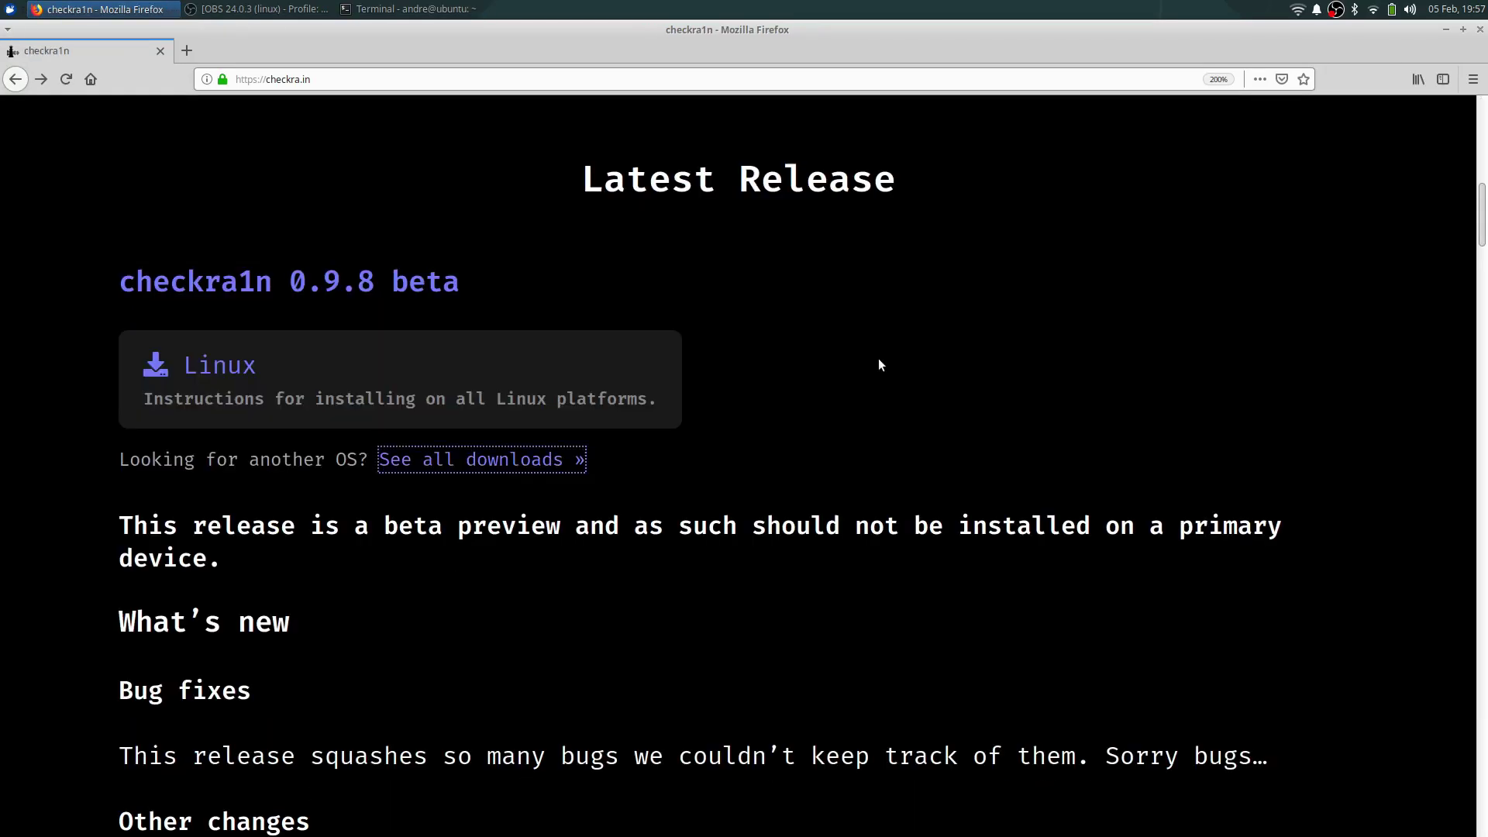
{"action": "left_click_drag", "start_coordinate": [1484, 493], "coordinate": [1485, 345]}
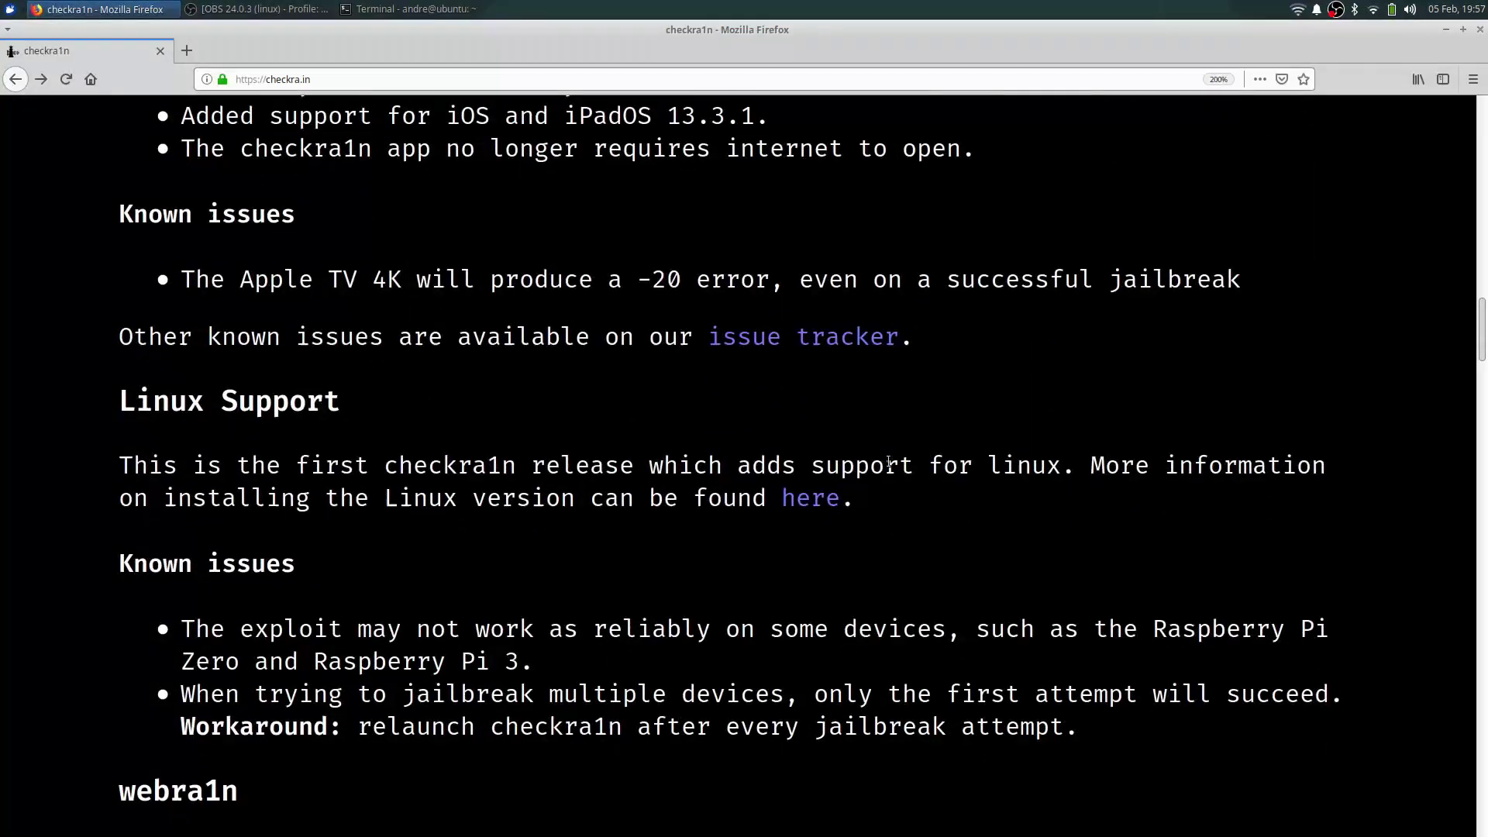
{"action": "left_click", "coordinate": [809, 498]}
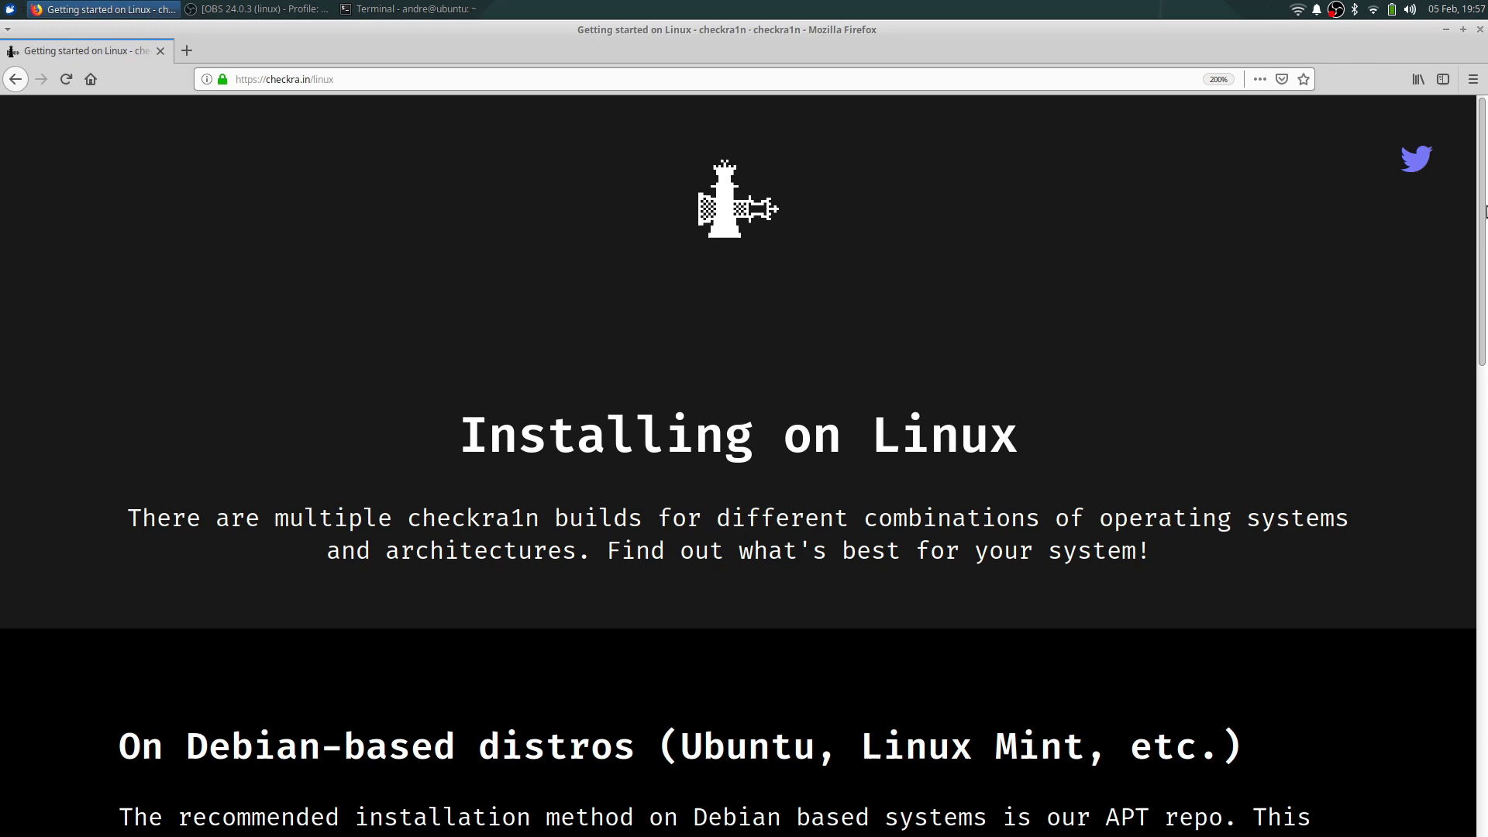
{"action": "left_click_drag", "start_coordinate": [1485, 209], "coordinate": [1484, 475]}
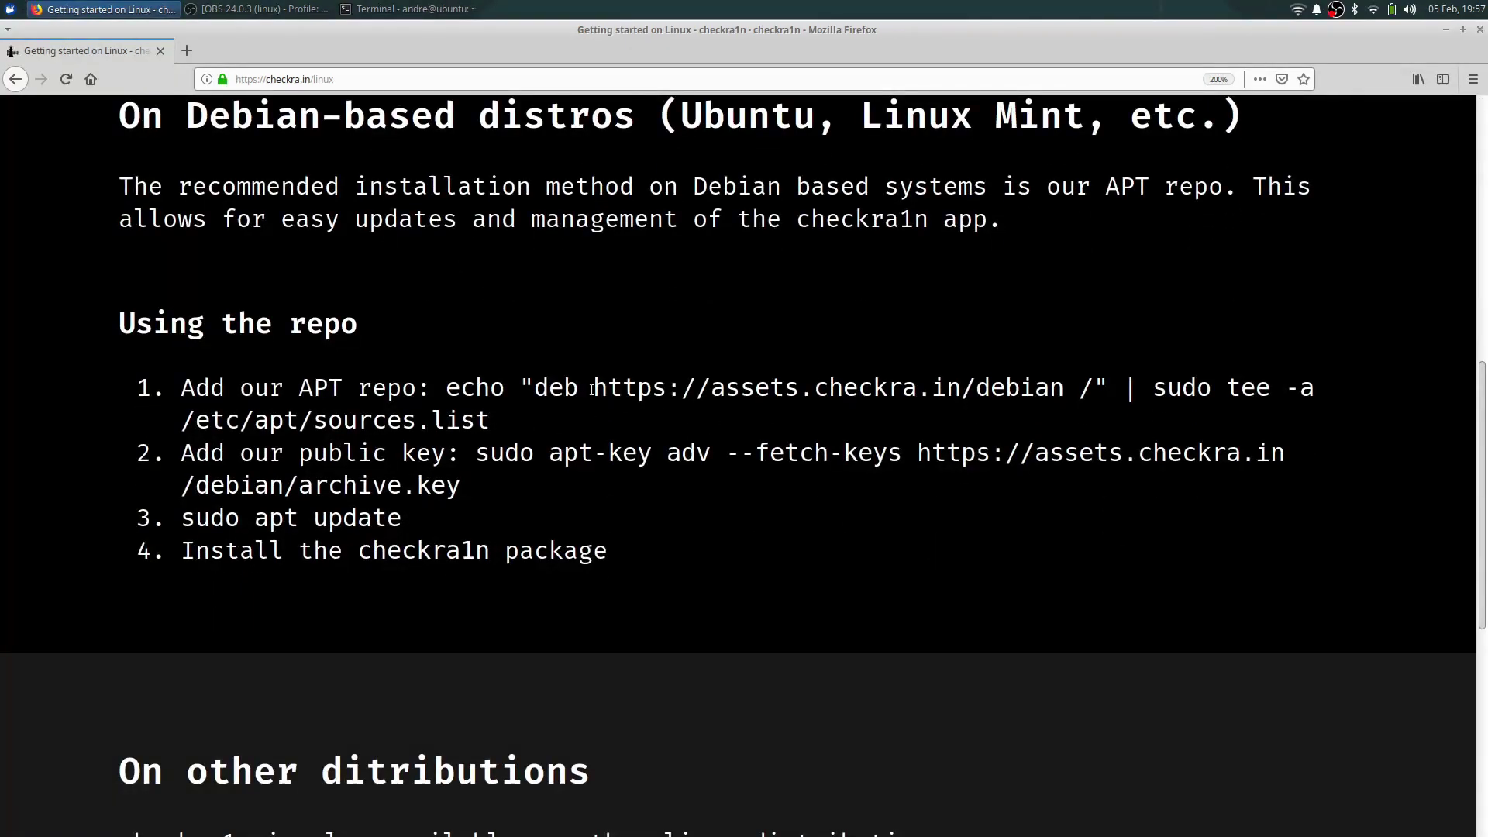
{"action": "left_click_drag", "start_coordinate": [592, 389], "coordinate": [650, 419]}
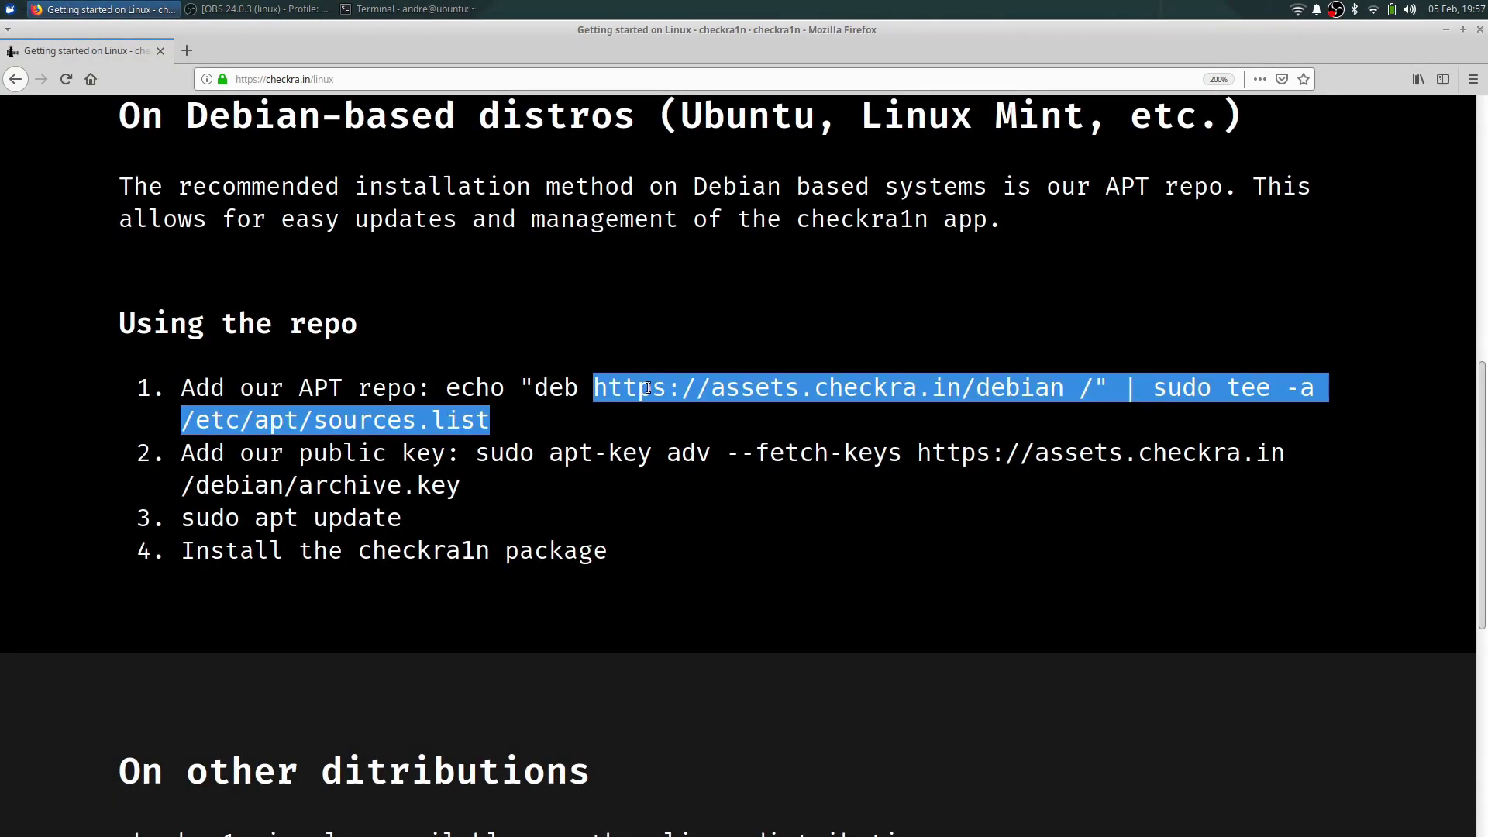
{"action": "right_click", "coordinate": [648, 388]}
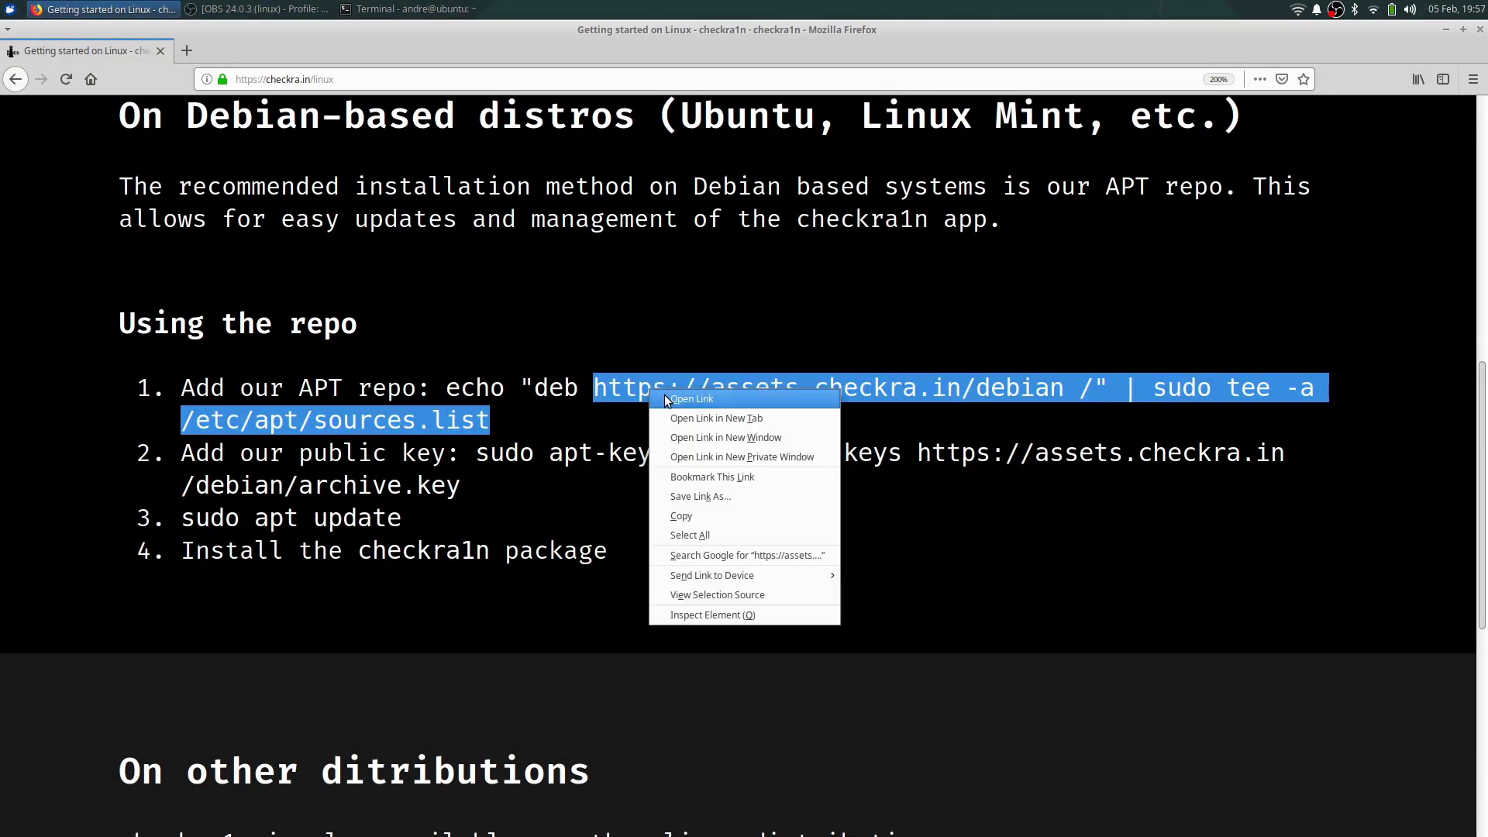
{"action": "left_click", "coordinate": [702, 515]}
{"action": "left_click", "coordinate": [411, 9]}
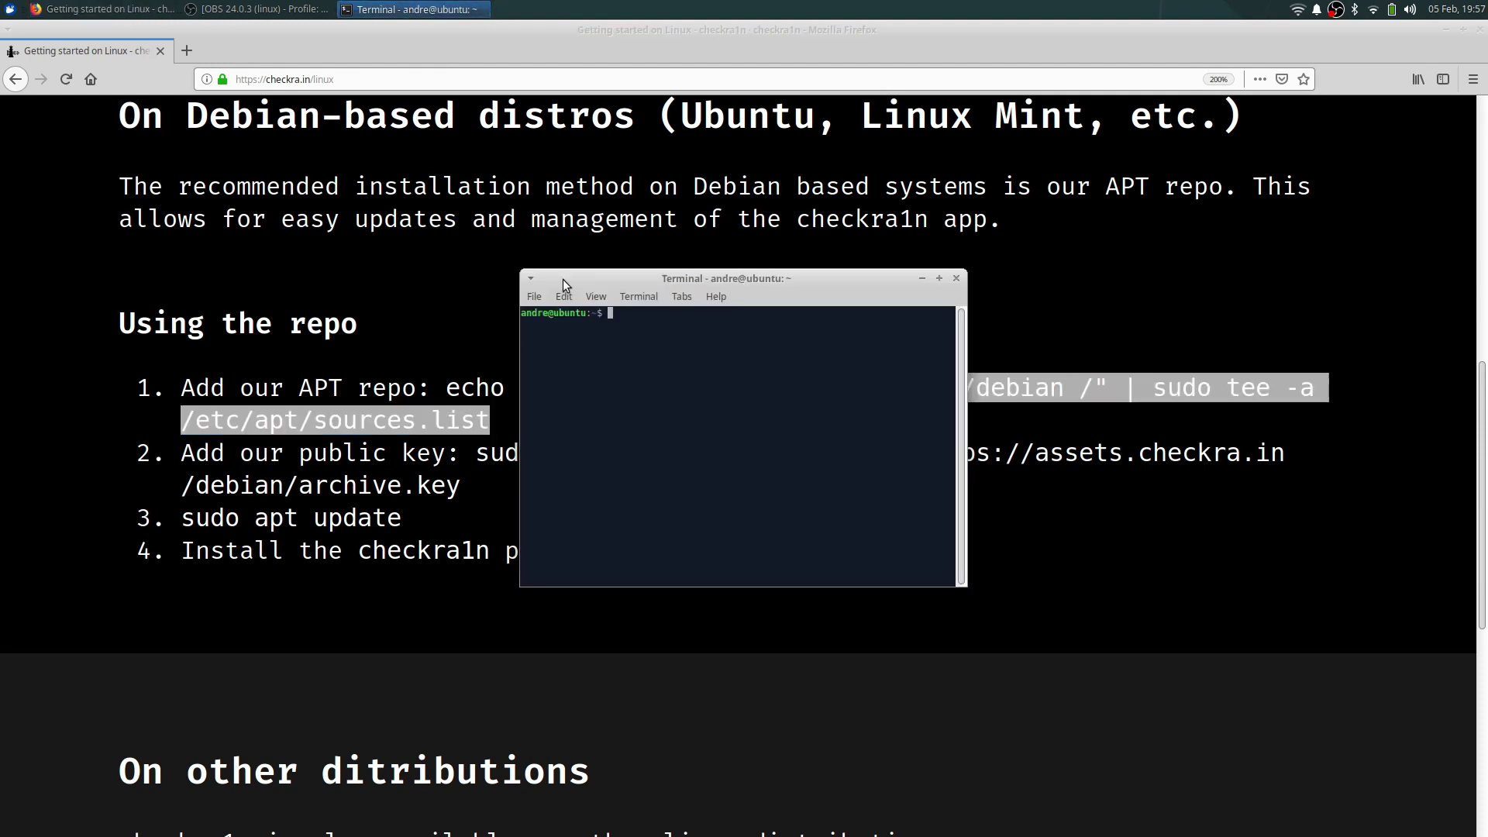
{"action": "right_click", "coordinate": [624, 320]}
{"action": "left_click", "coordinate": [661, 404]}
{"action": "key", "text": "Return"}
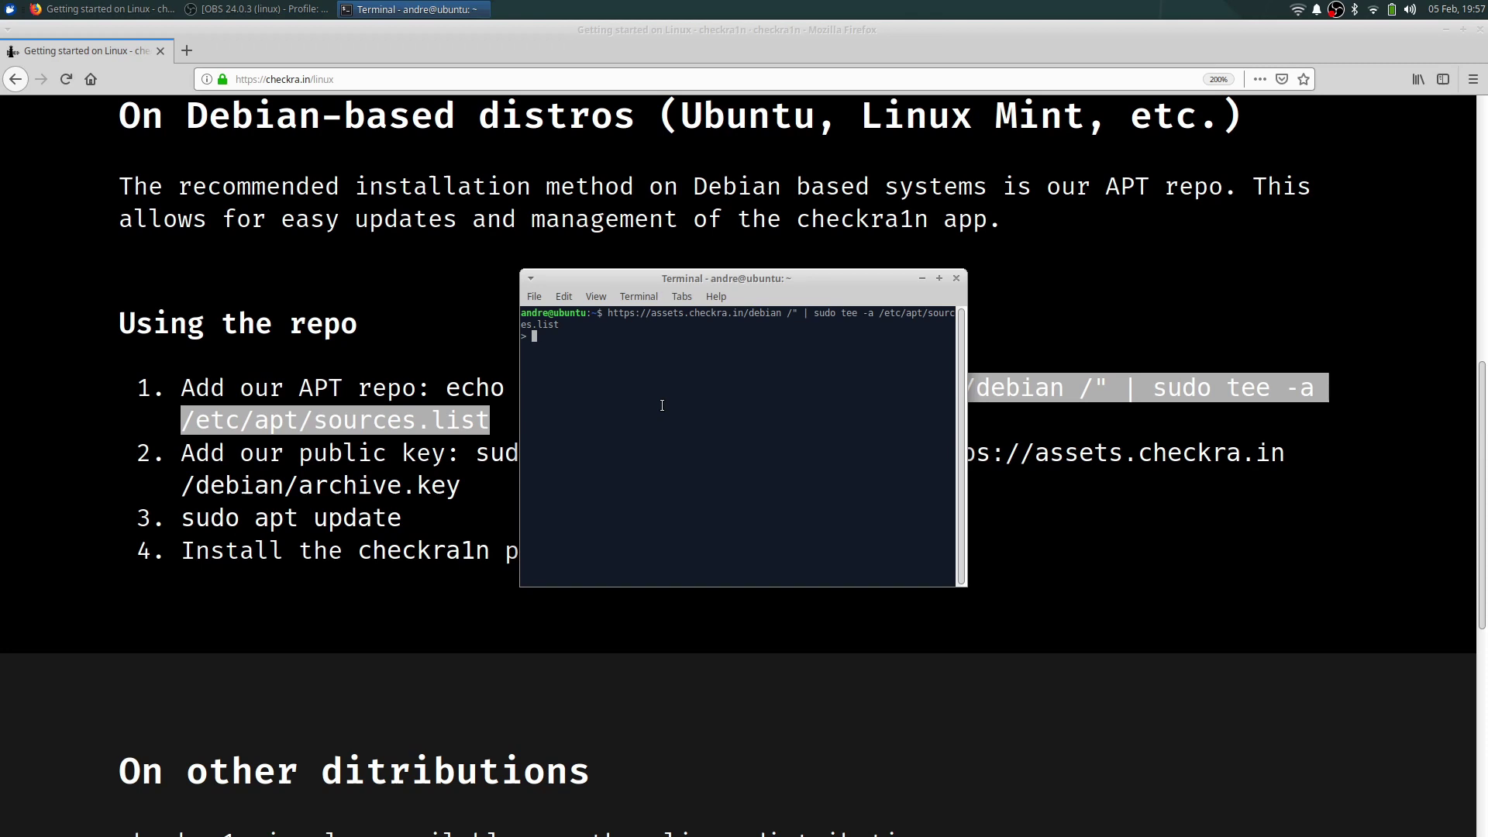
{"action": "key", "text": "Return"}
{"action": "left_click", "coordinate": [958, 282]}
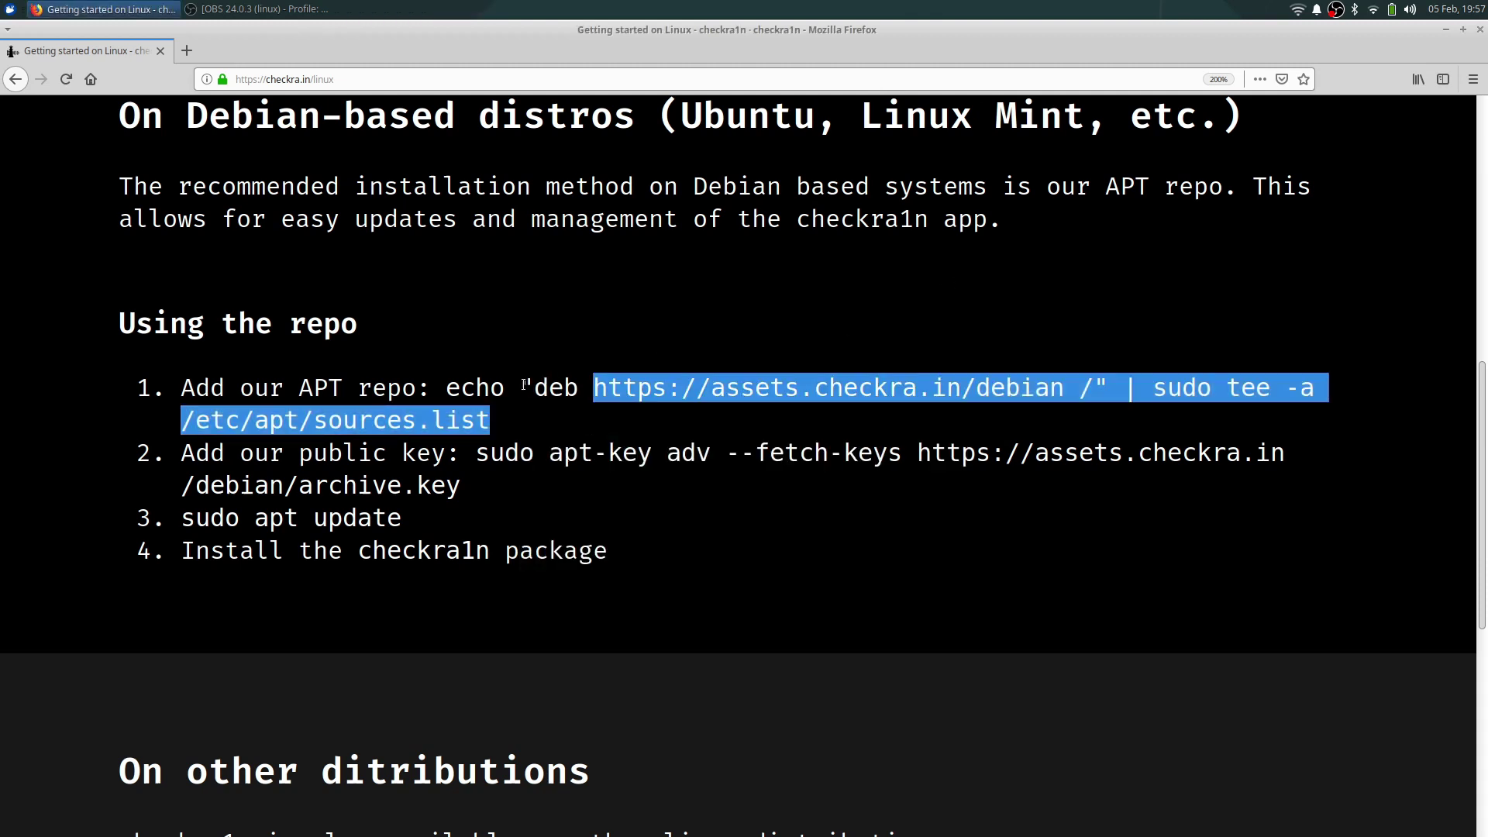
{"action": "left_click_drag", "start_coordinate": [524, 385], "coordinate": [606, 422]}
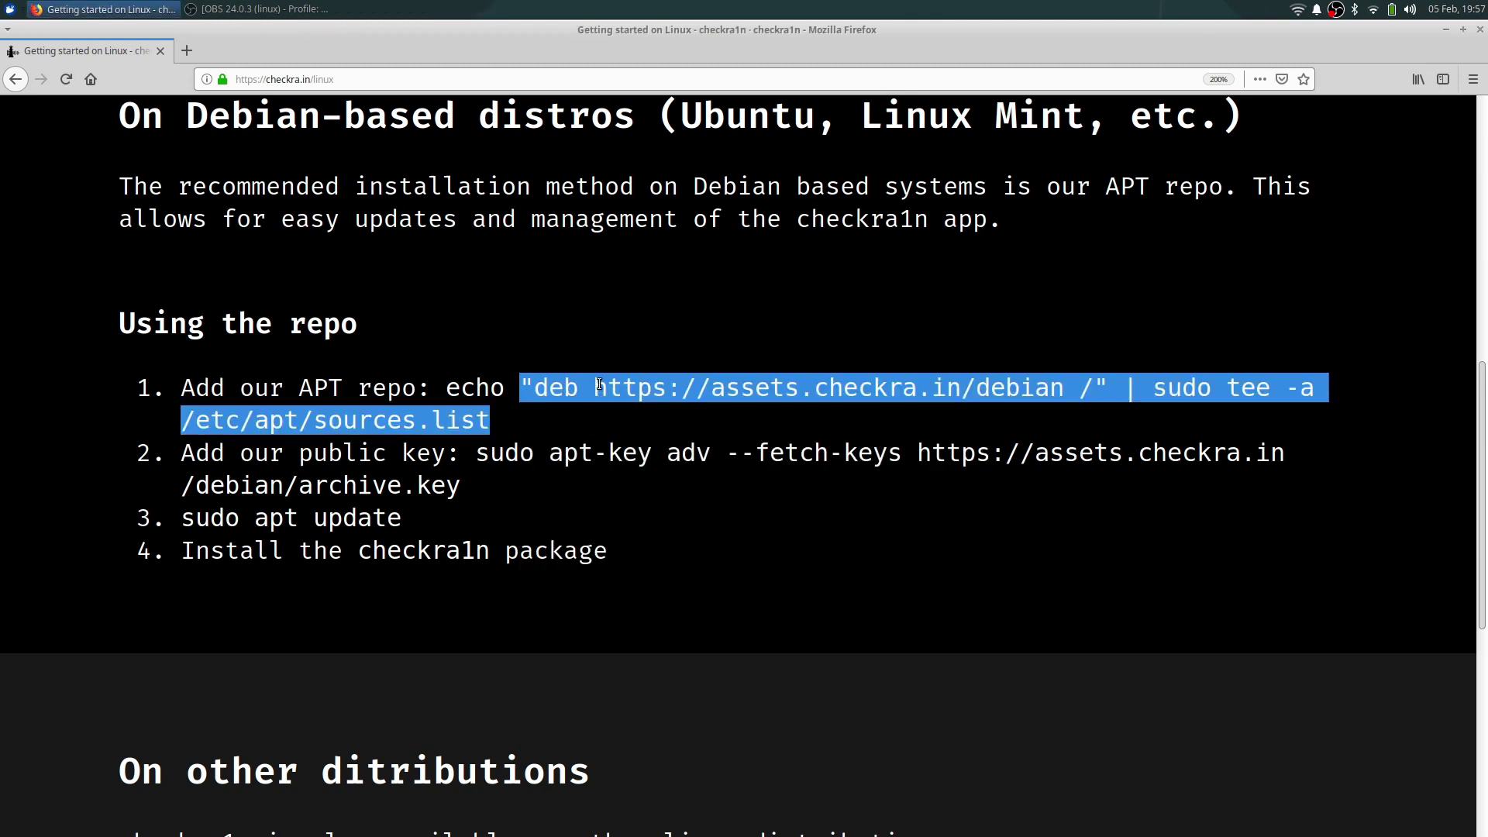
{"action": "right_click", "coordinate": [598, 385]}
{"action": "left_click", "coordinate": [629, 409]}
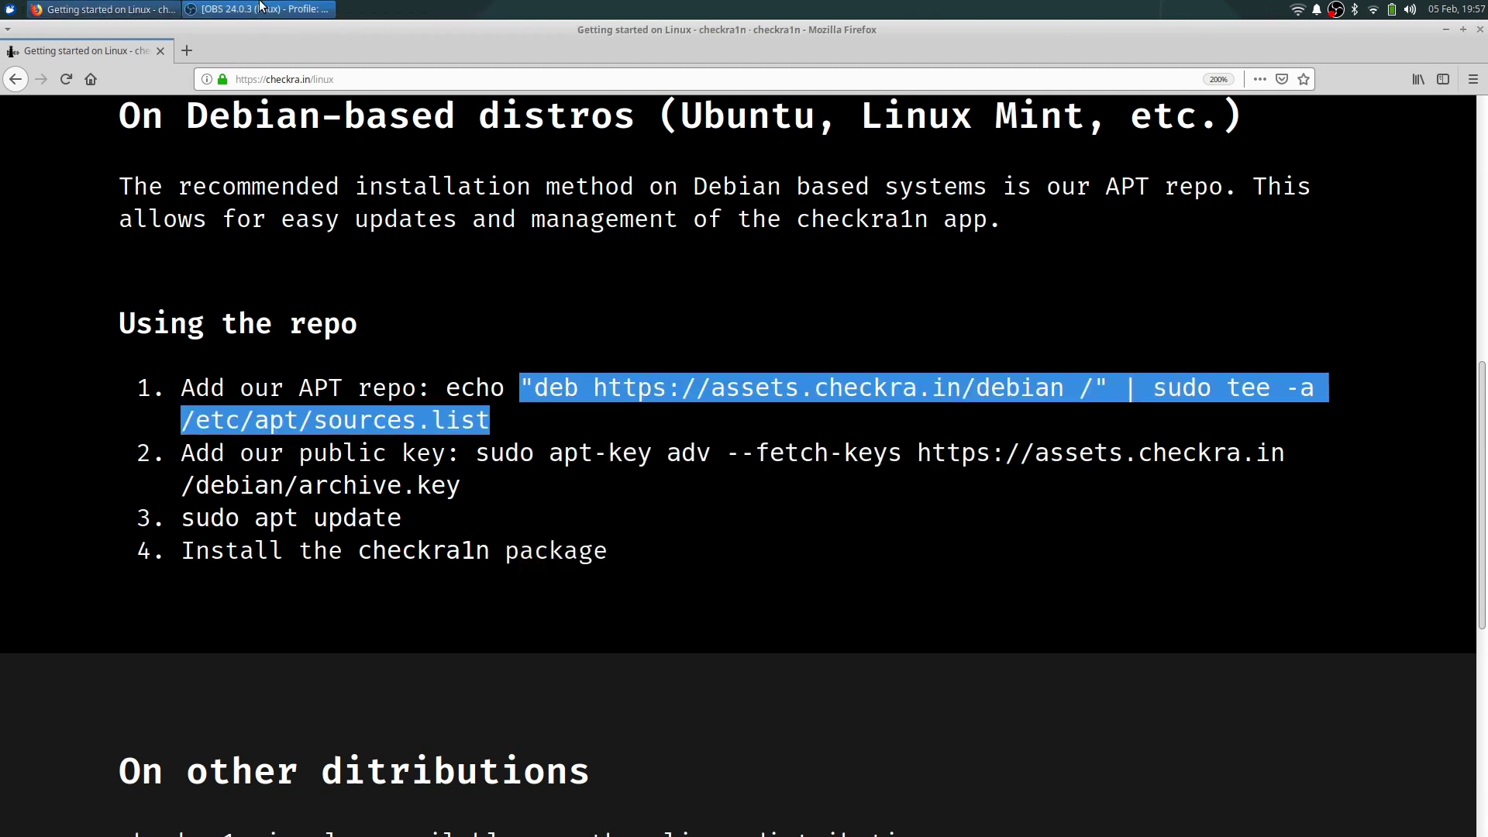
{"action": "left_click", "coordinate": [9, 9]}
{"action": "left_click", "coordinate": [46, 201]}
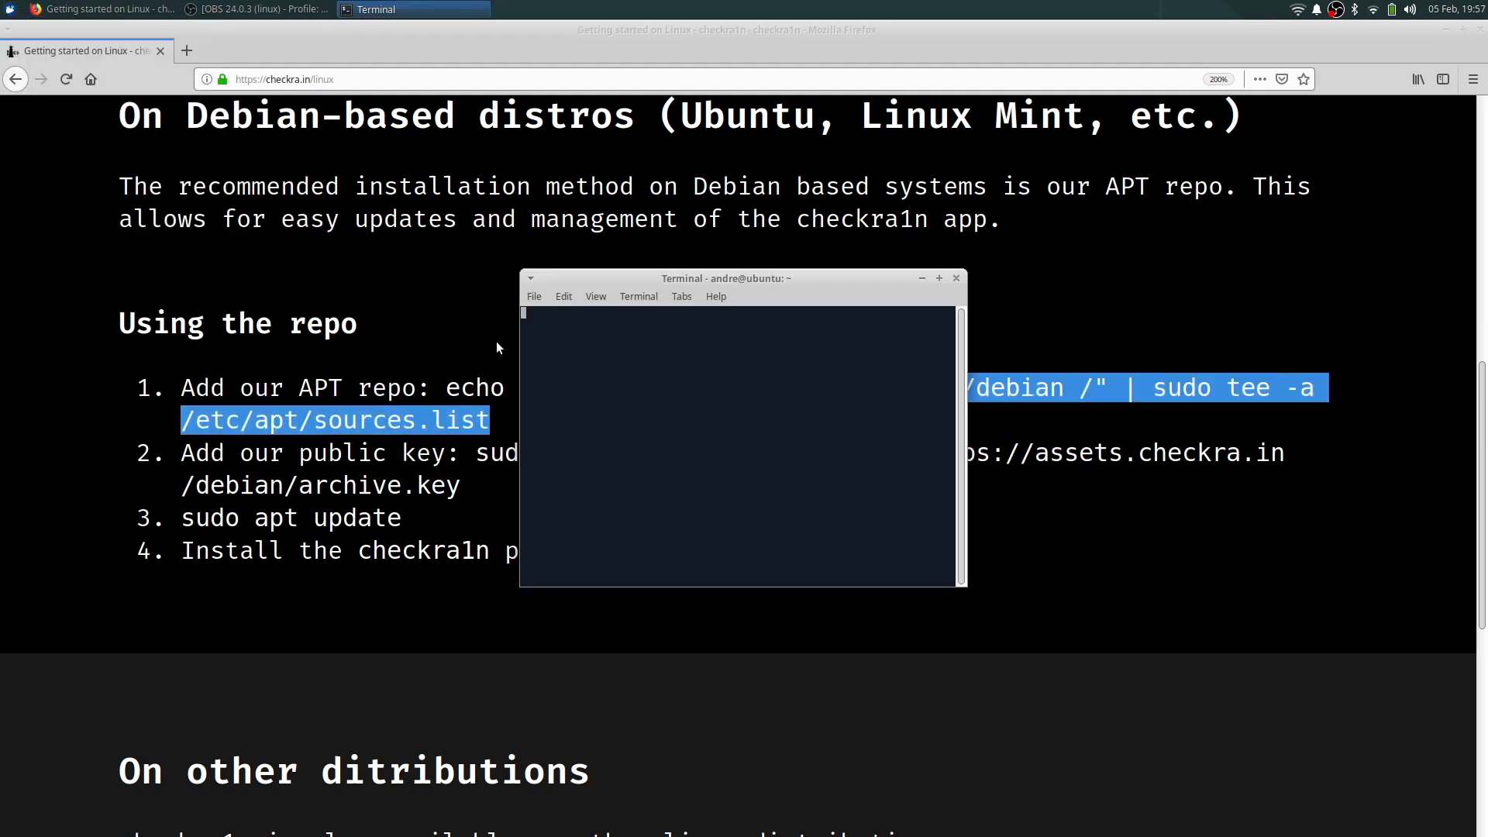
{"action": "left_click", "coordinate": [639, 299]}
{"action": "left_click", "coordinate": [570, 361]}
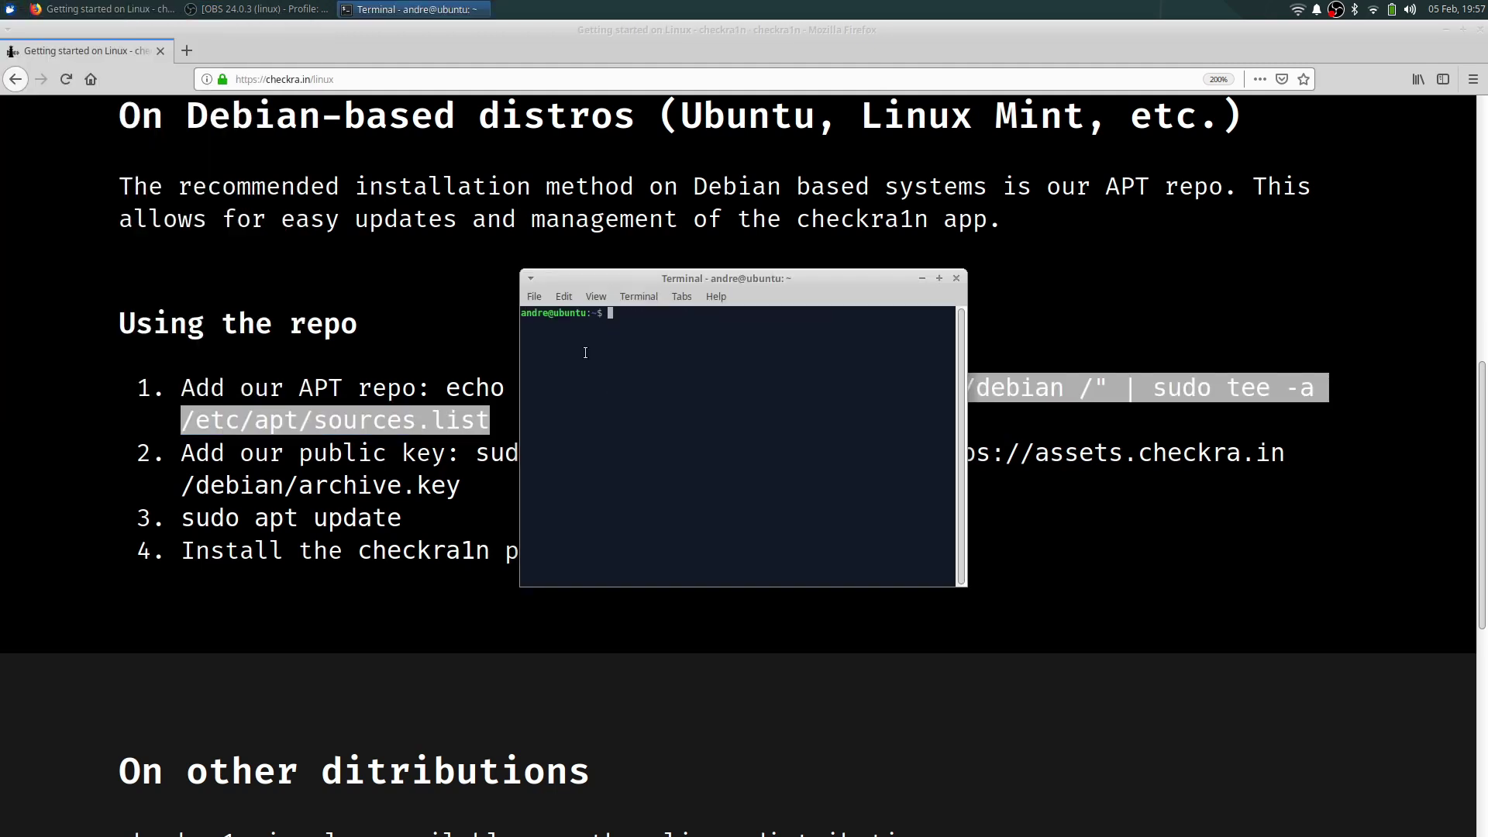
Try to run the copied APT repo command in the terminal and enter the account password for sudo
{"action": "right_click", "coordinate": [632, 329]}
{"action": "left_click", "coordinate": [620, 311]}
{"action": "right_click", "coordinate": [619, 311]}
{"action": "left_click", "coordinate": [651, 398]}
{"action": "key", "text": "Return"}
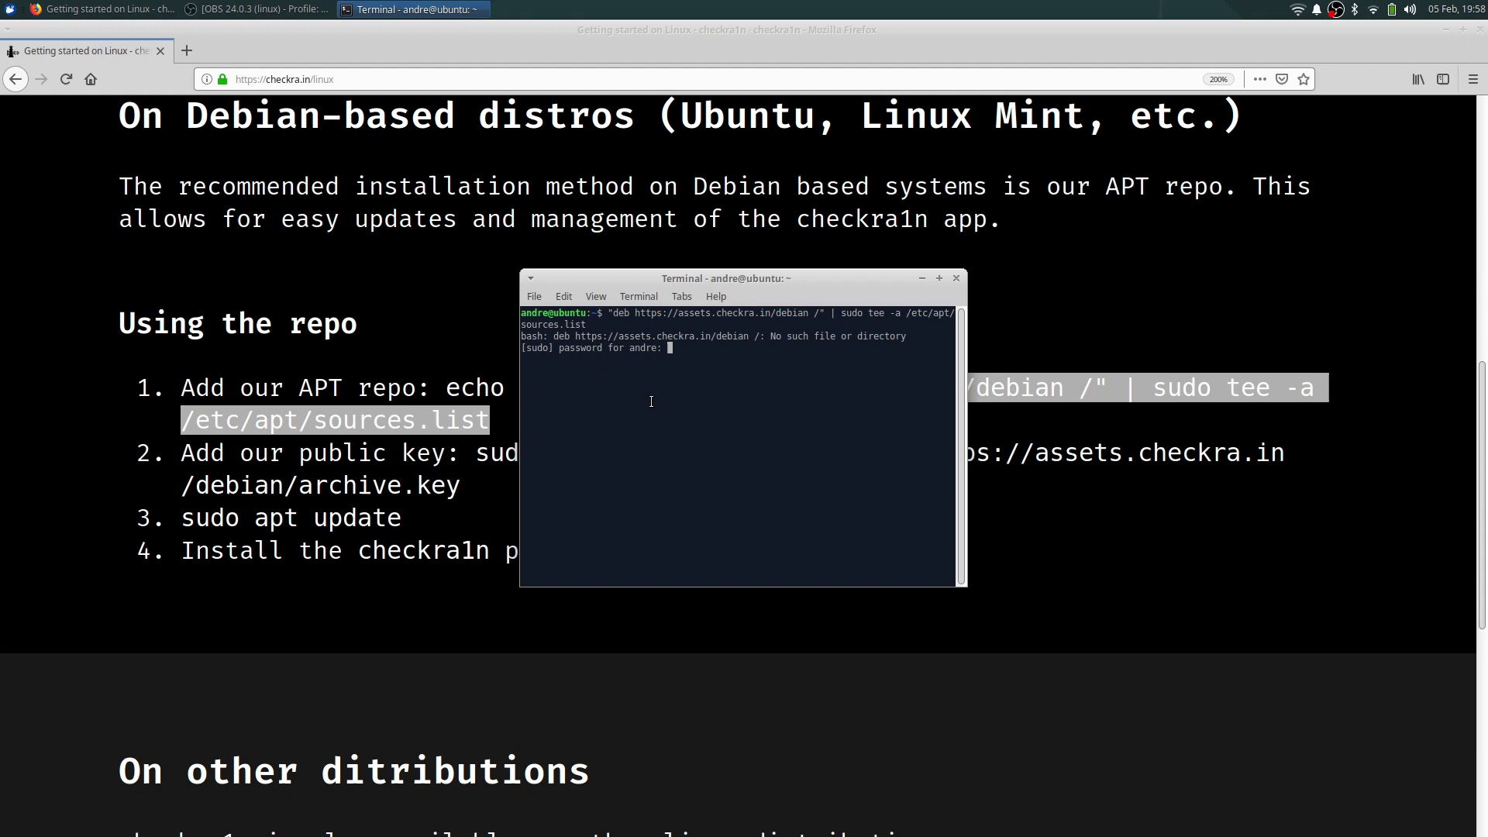
{"action": "key", "text": "Return"}
{"action": "left_click", "coordinate": [321, 465]}
{"action": "left_click", "coordinate": [514, 454]}
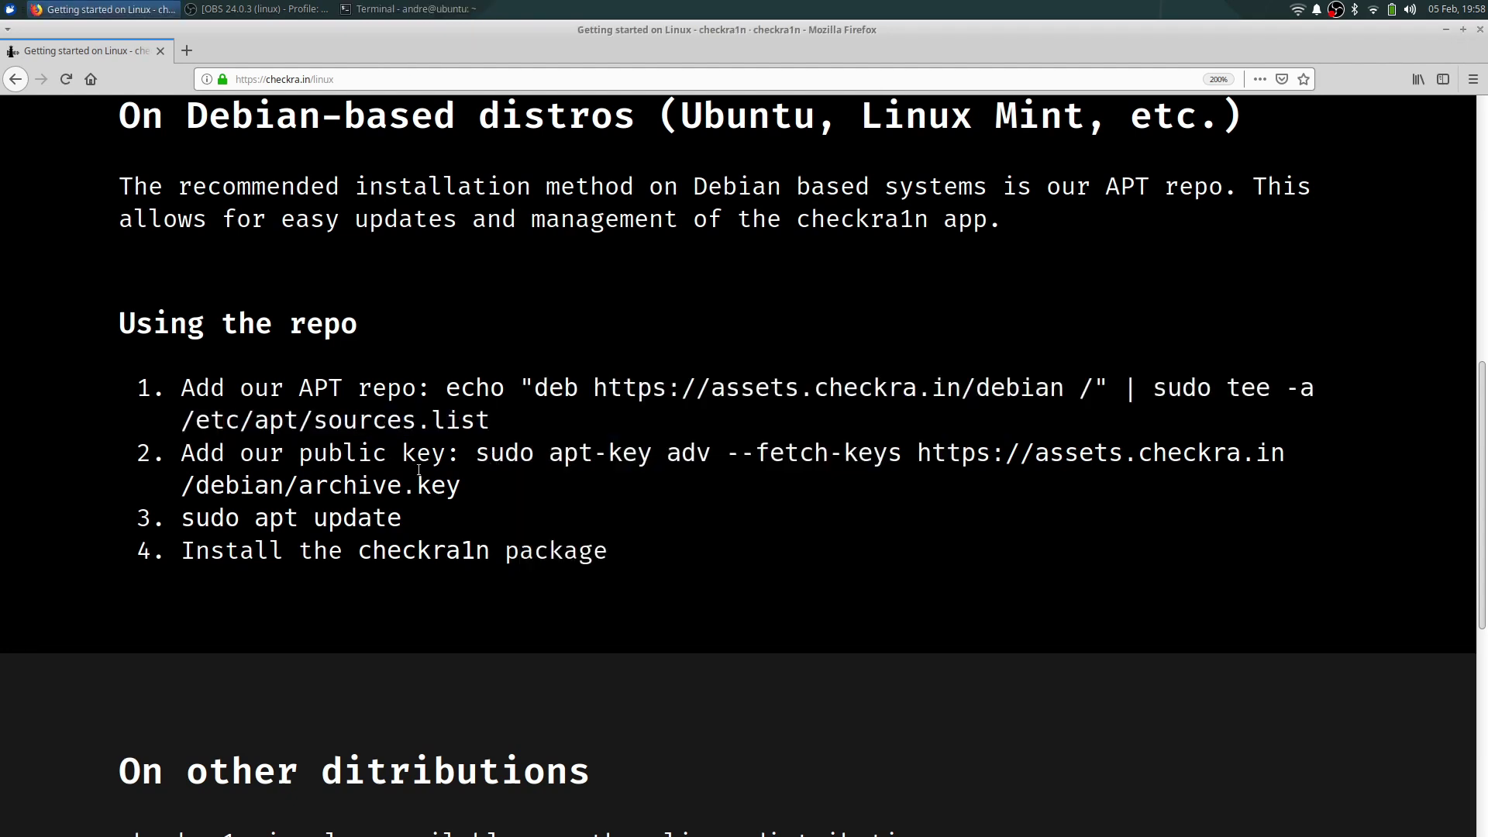
{"action": "left_click_drag", "start_coordinate": [483, 457], "coordinate": [512, 481]}
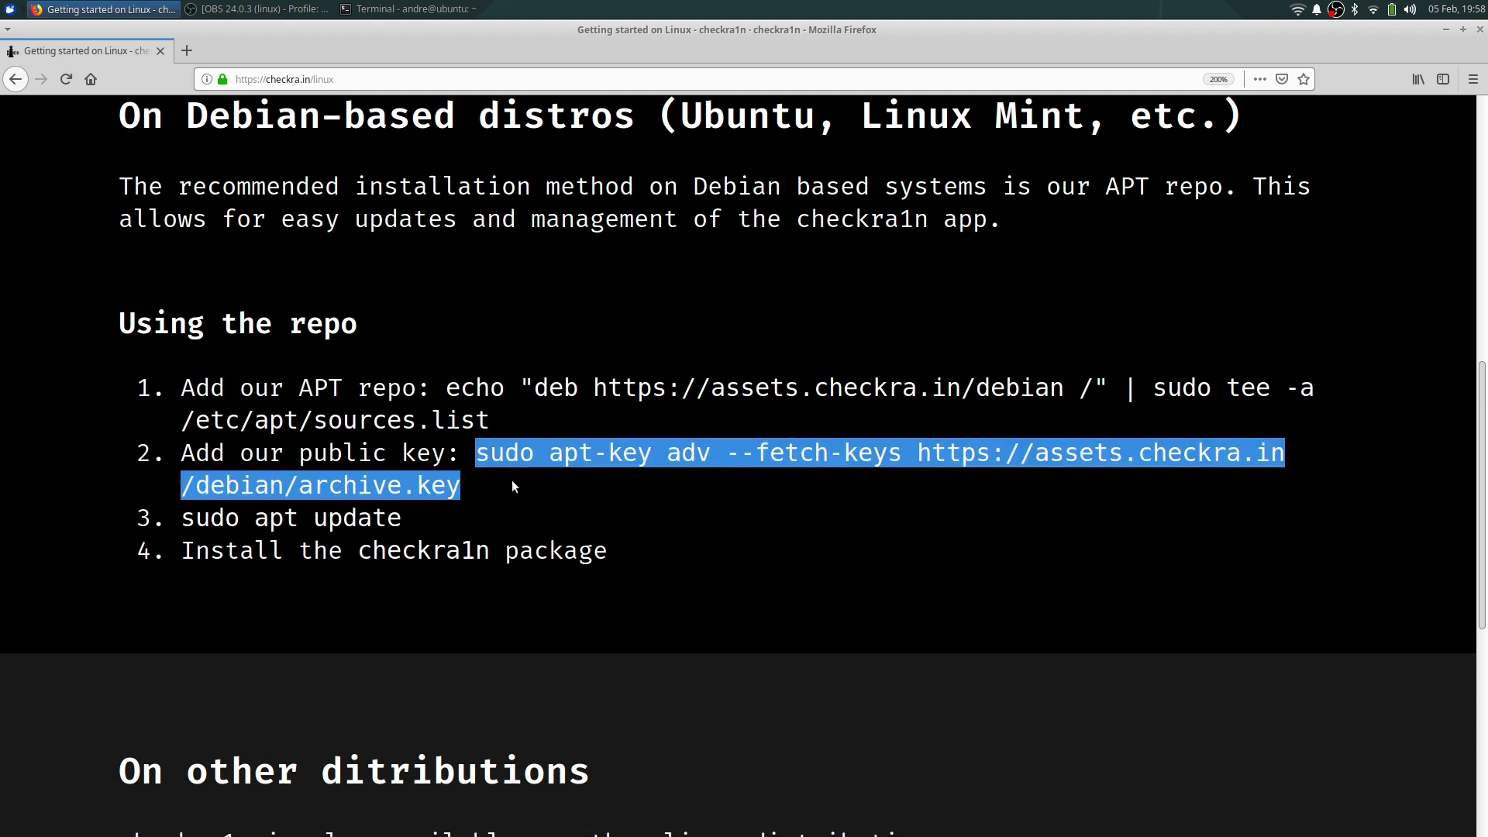
{"action": "right_click", "coordinate": [528, 447]}
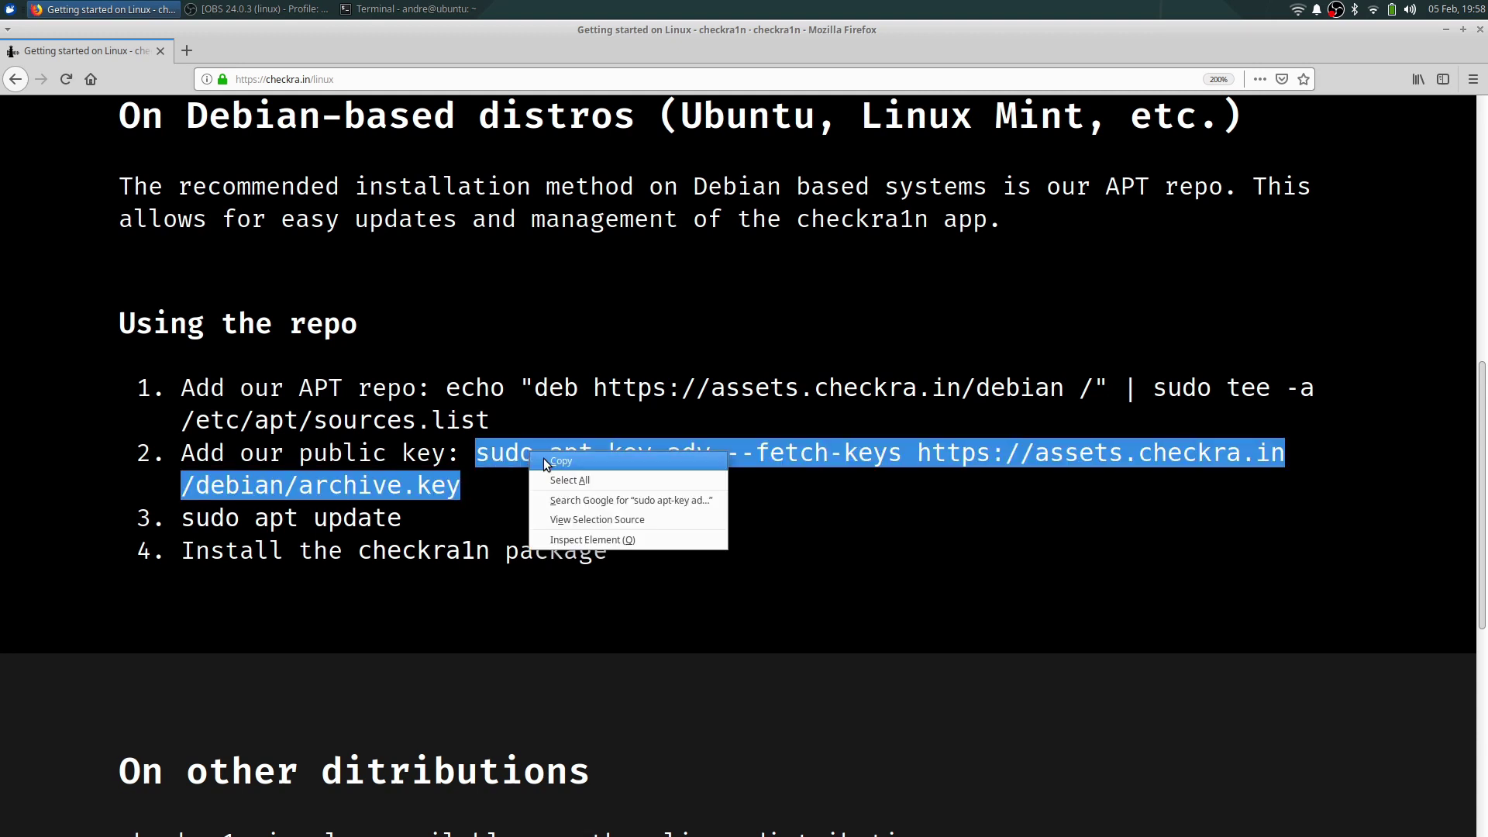
{"action": "left_click", "coordinate": [547, 460]}
{"action": "left_click", "coordinate": [427, 8]}
{"action": "right_click", "coordinate": [690, 369]}
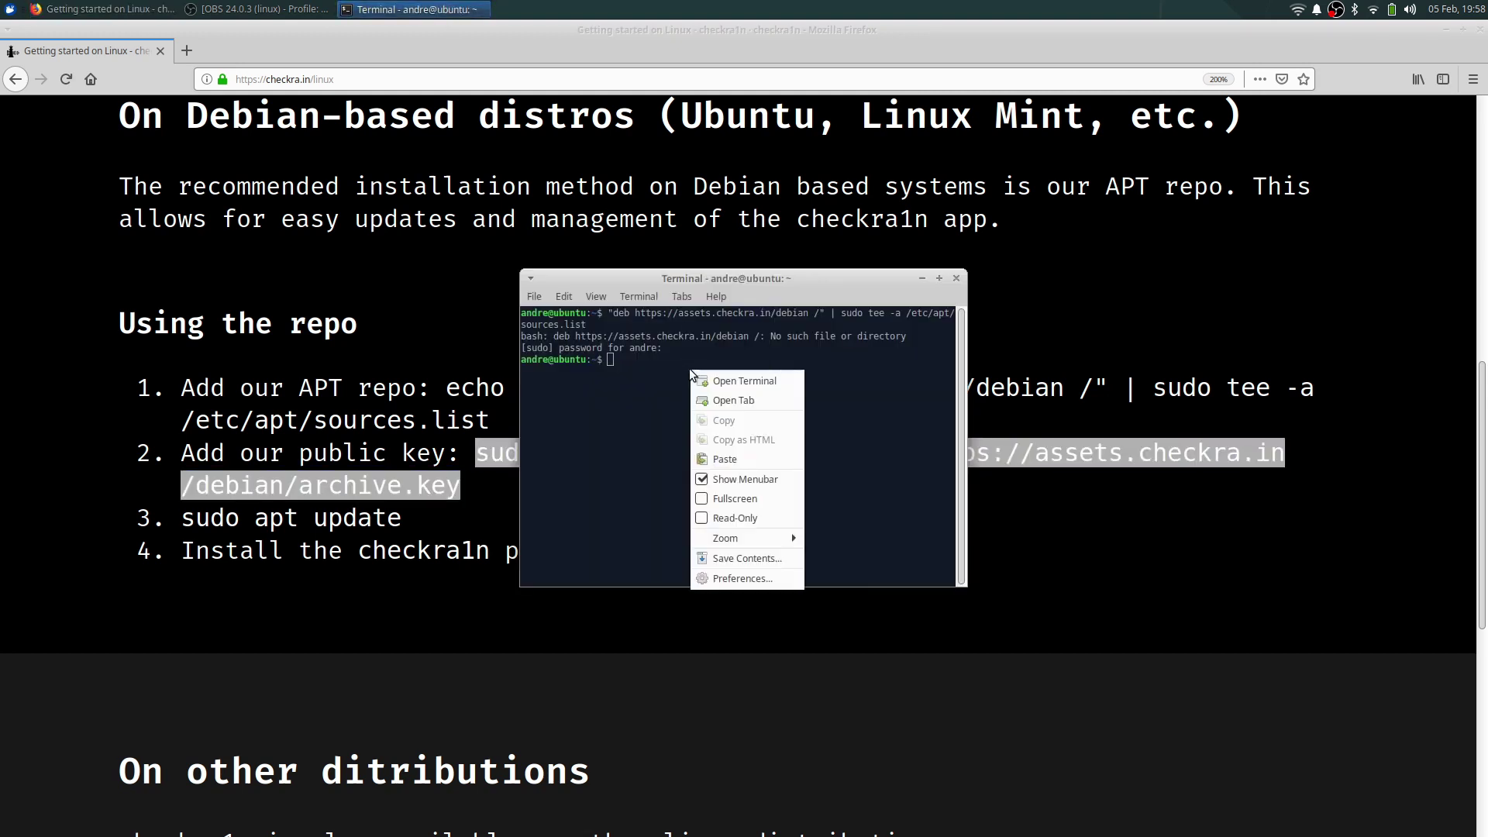
{"action": "left_click", "coordinate": [722, 466]}
{"action": "key", "text": "Return"}
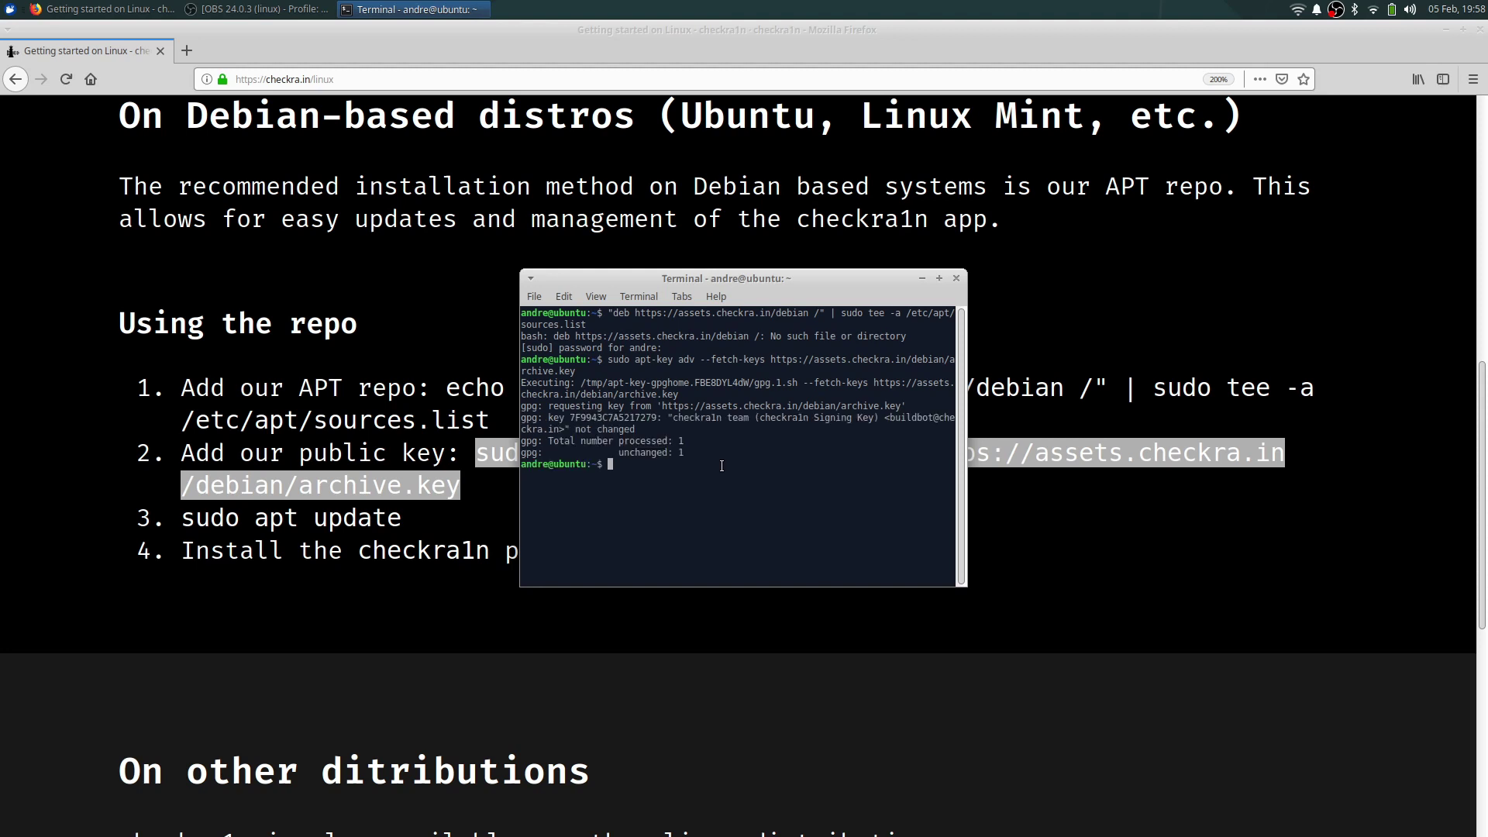
Refresh the package lists with sudo apt update and close the terminal
{"action": "type", "text": "sudo apt update"}
{"action": "key", "text": "Return"}
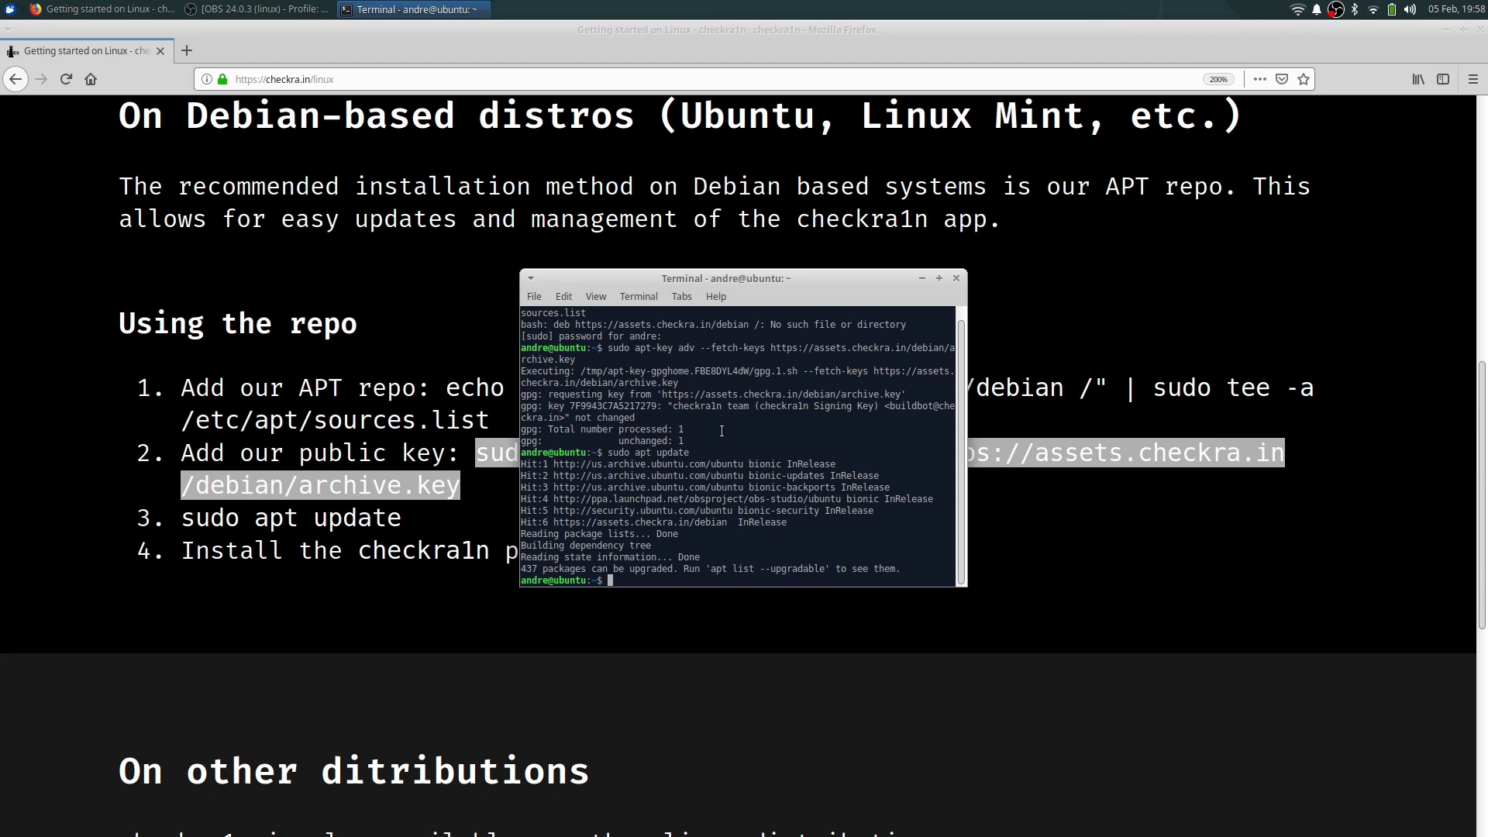
{"action": "left_click", "coordinate": [957, 280]}
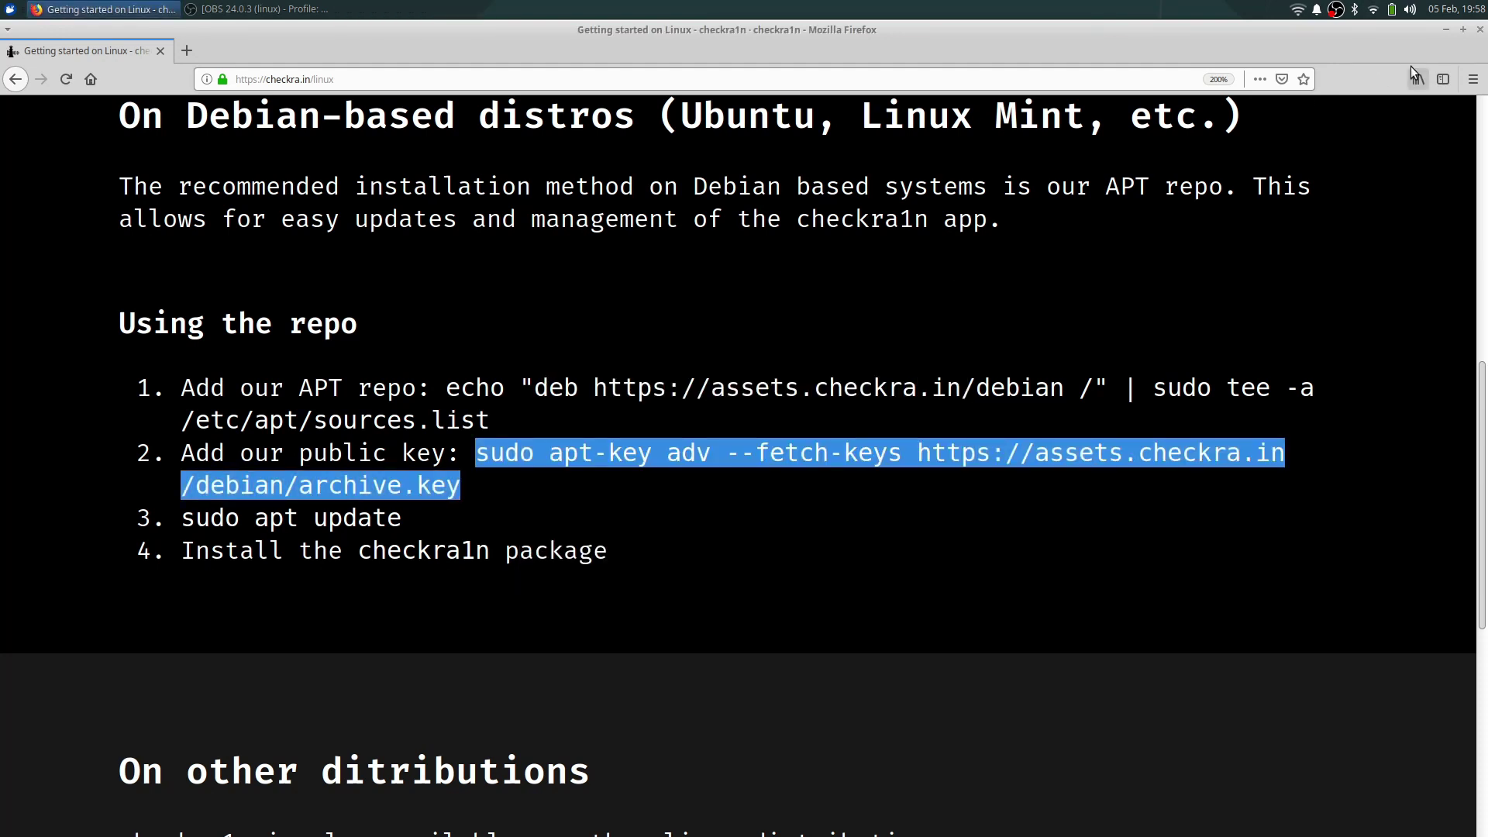
Minimize the browser, open a new terminal and change to the Desktop directory with cd Desktop
{"action": "left_click", "coordinate": [1446, 31]}
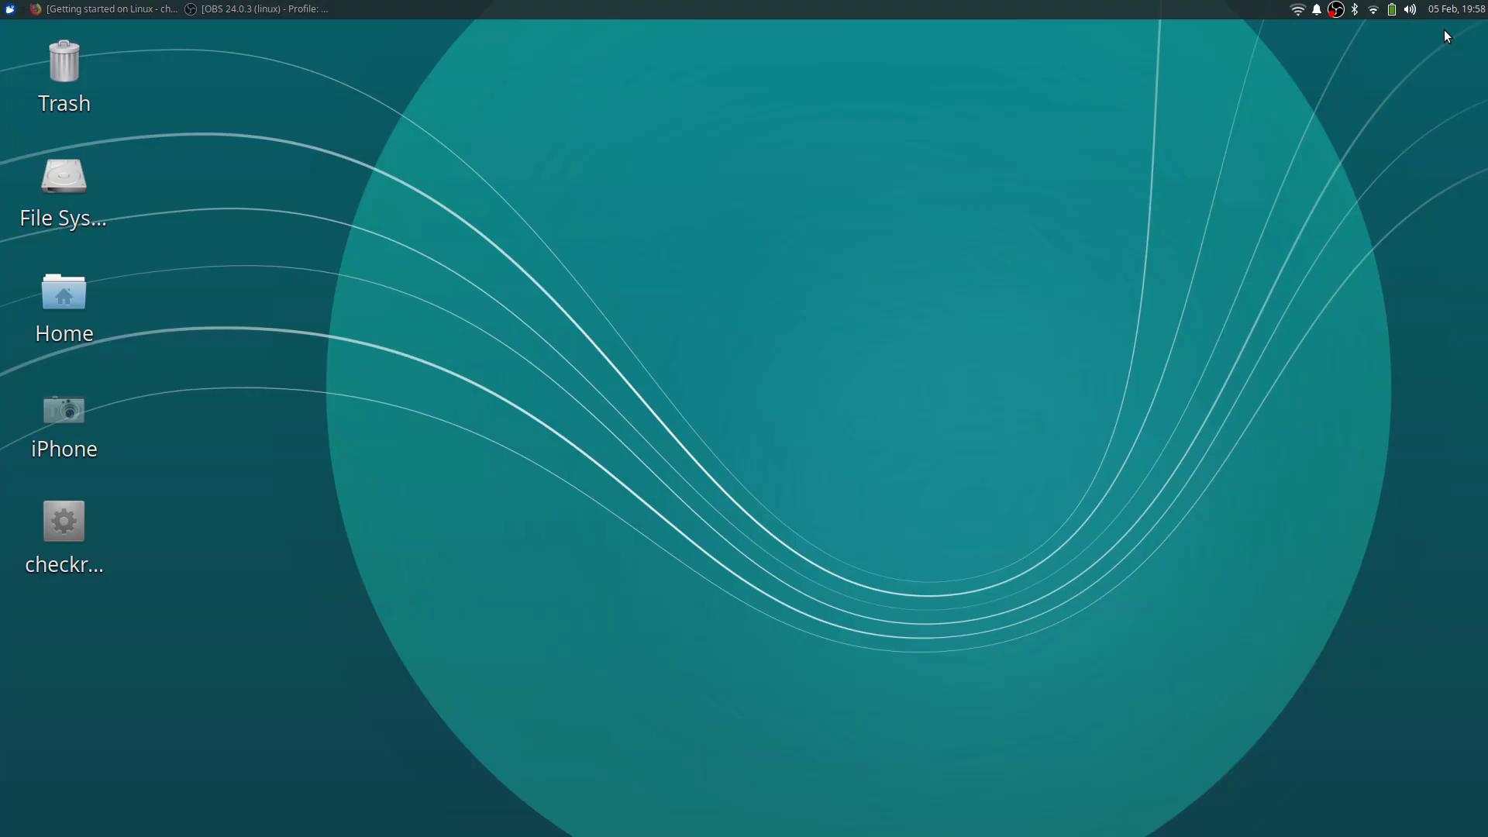
{"action": "left_click", "coordinate": [75, 523]}
{"action": "left_click", "coordinate": [255, 541]}
{"action": "left_click", "coordinate": [11, 8]}
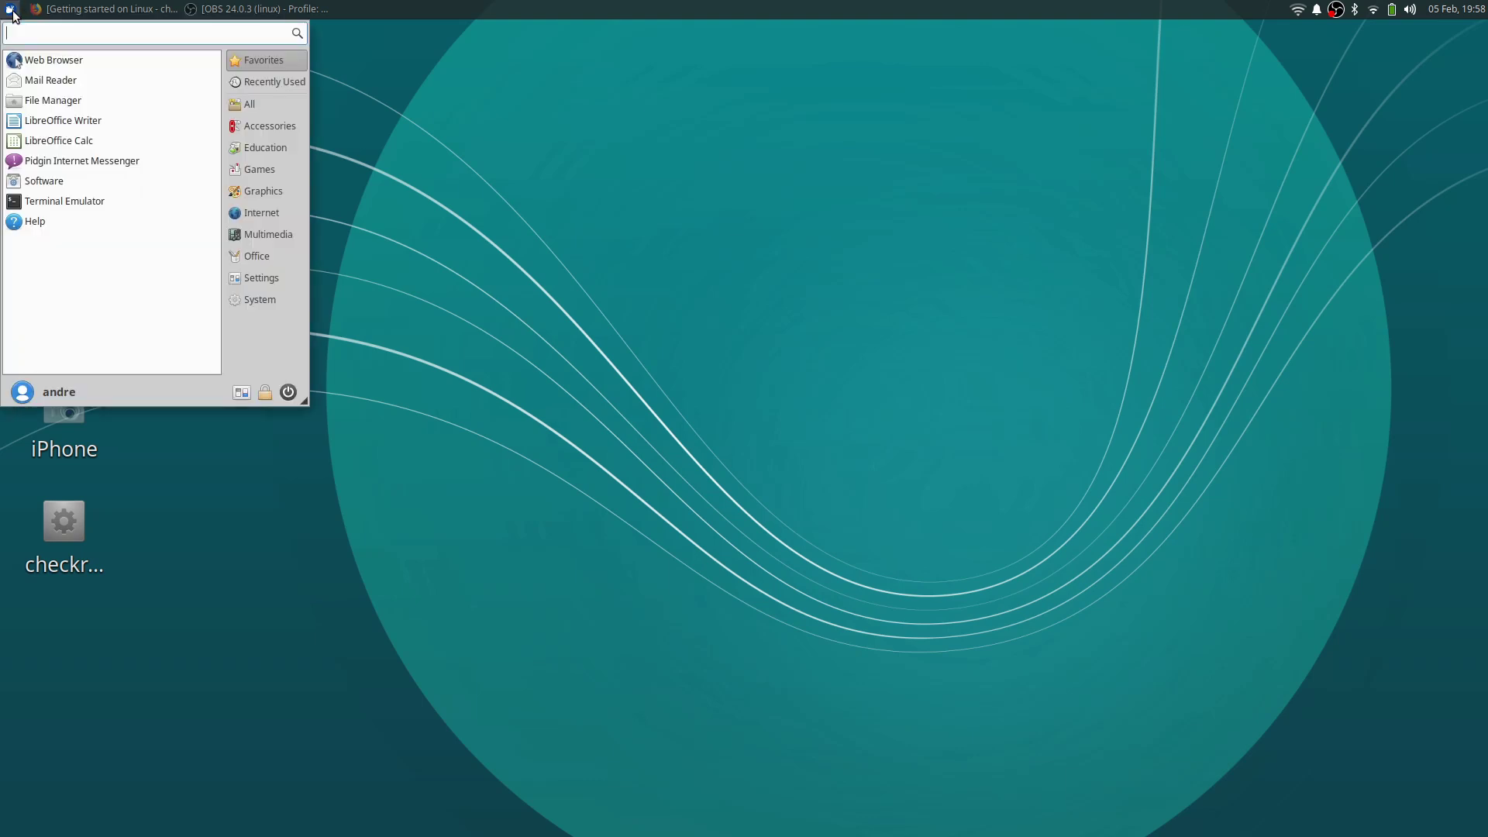
{"action": "left_click", "coordinate": [120, 202]}
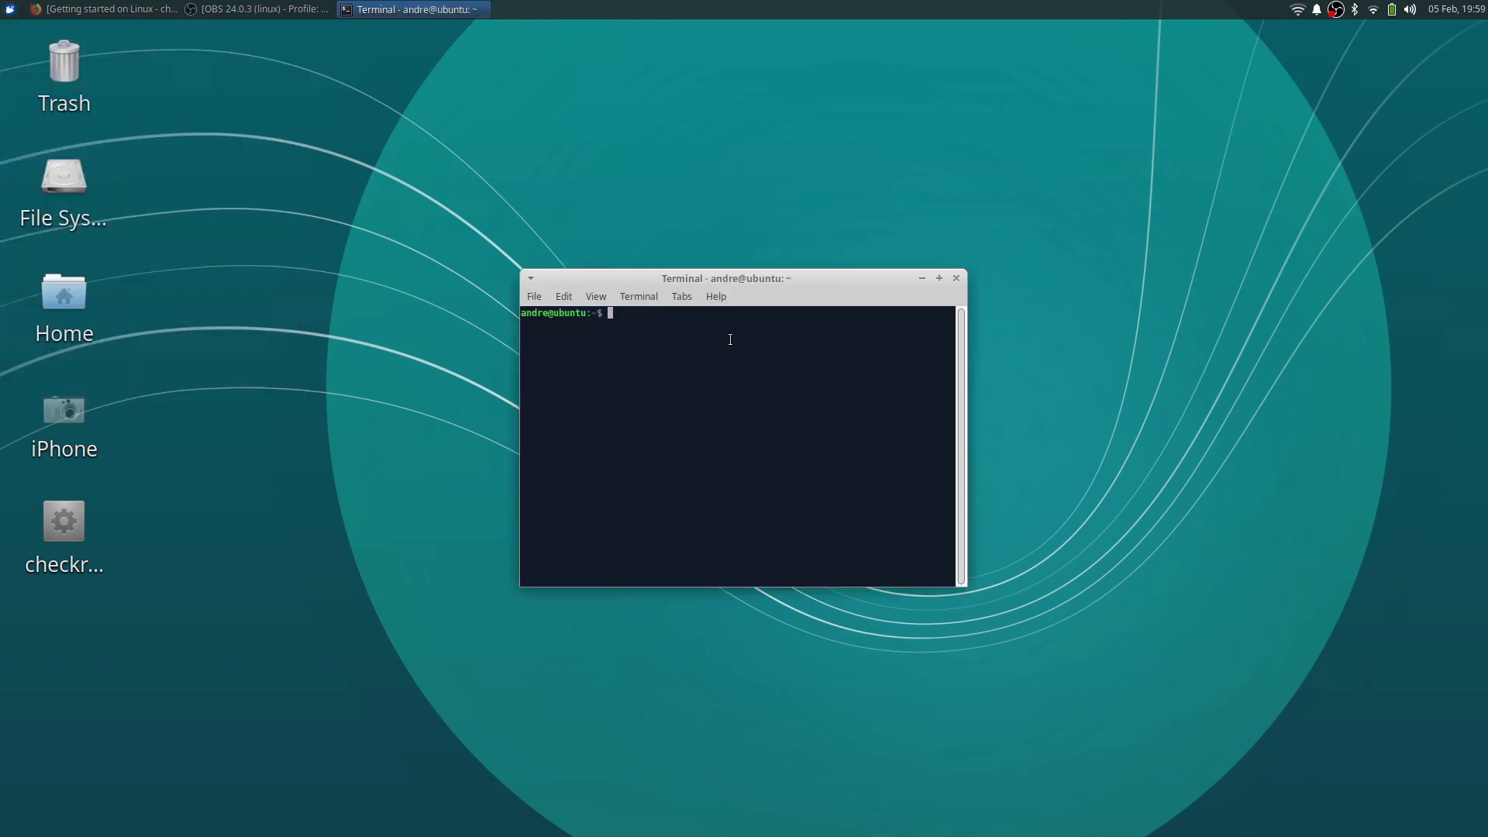
{"action": "type", "text": "cd Desktop"}
{"action": "key", "text": "Return"}
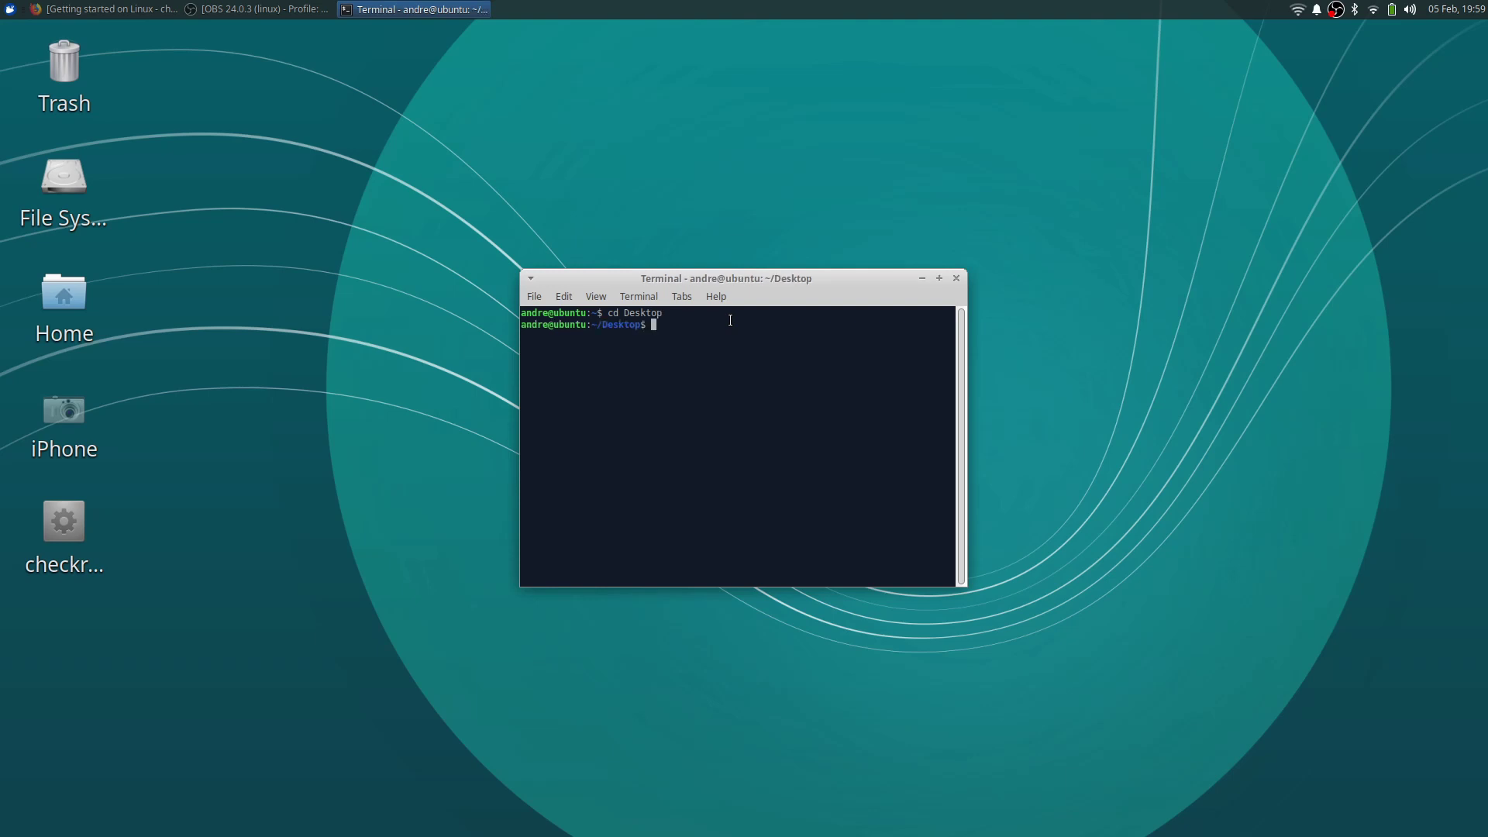
Make the downloaded checkra1n file executable by running chmod +x checkra1n in the Desktop directory
{"action": "type", "text": "chmod"}
{"action": "left_click", "coordinate": [721, 296]}
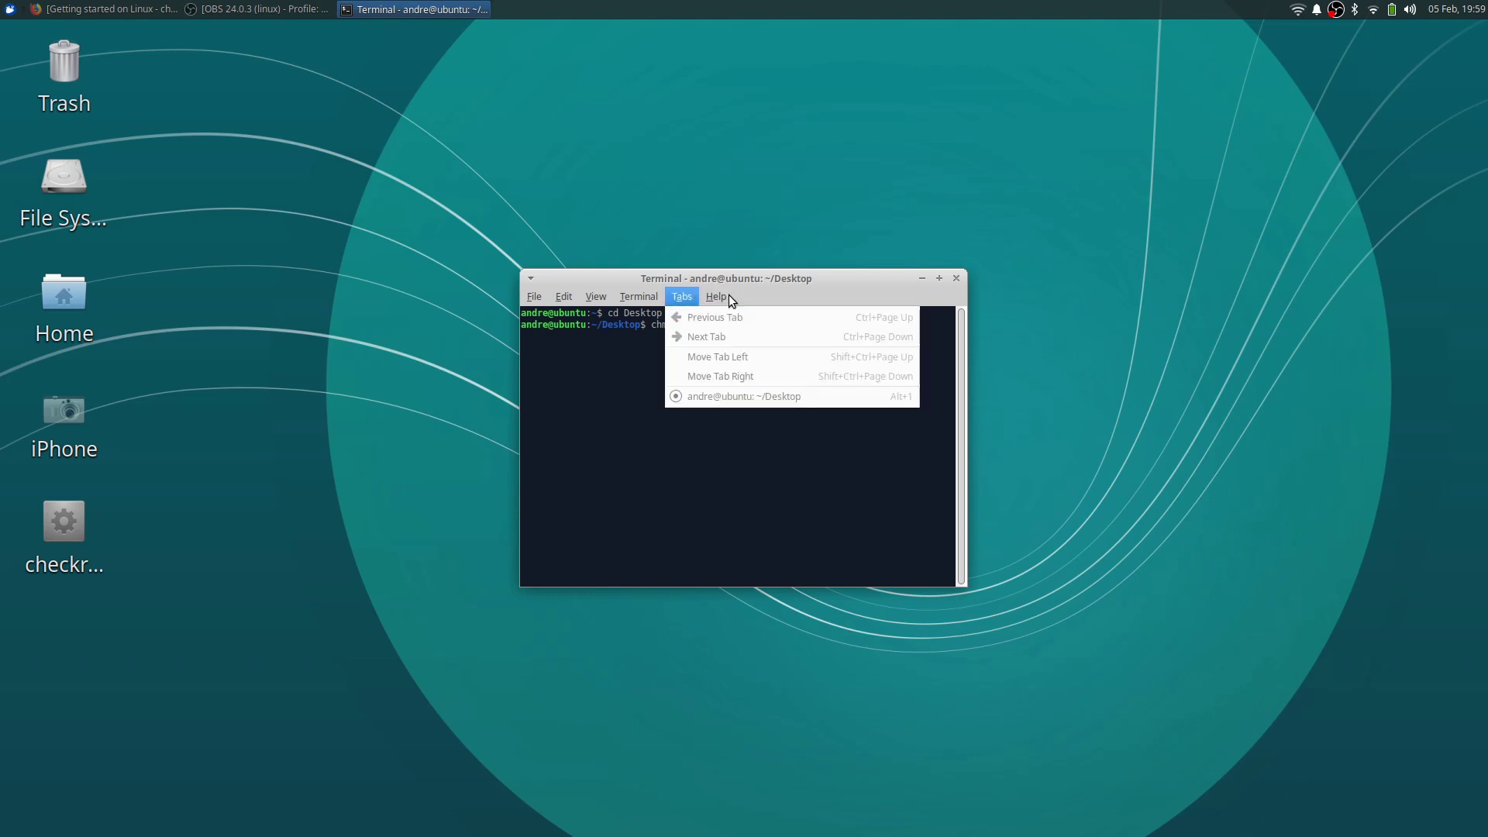
{"action": "left_click", "coordinate": [615, 403]}
{"action": "type", "text": "heckra1n"}
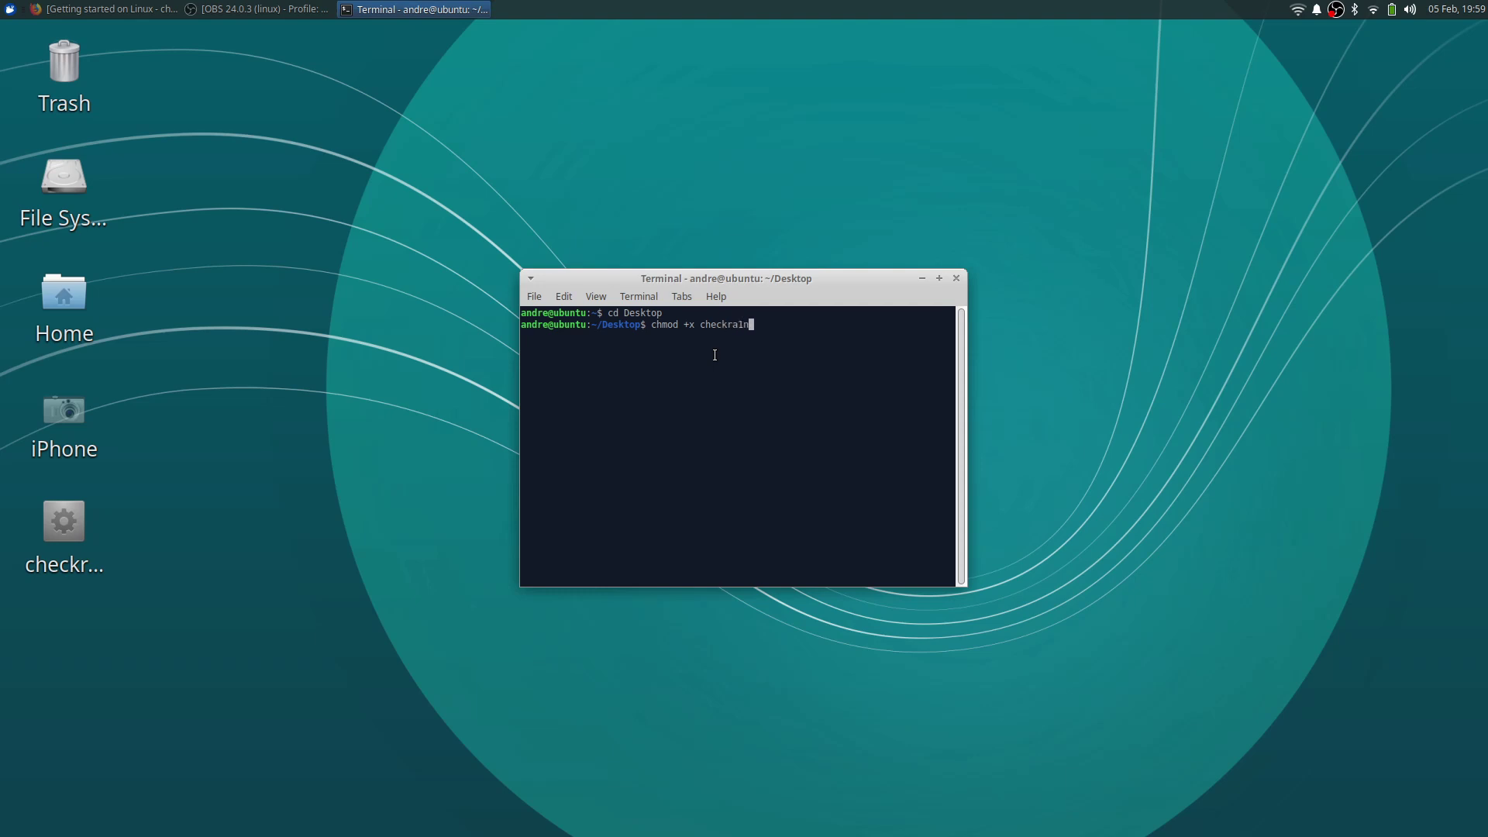
{"action": "key", "text": "Return"}
Try to launch ./checkra1n without root privileges and exit the program
{"action": "type", "text": "./check"}
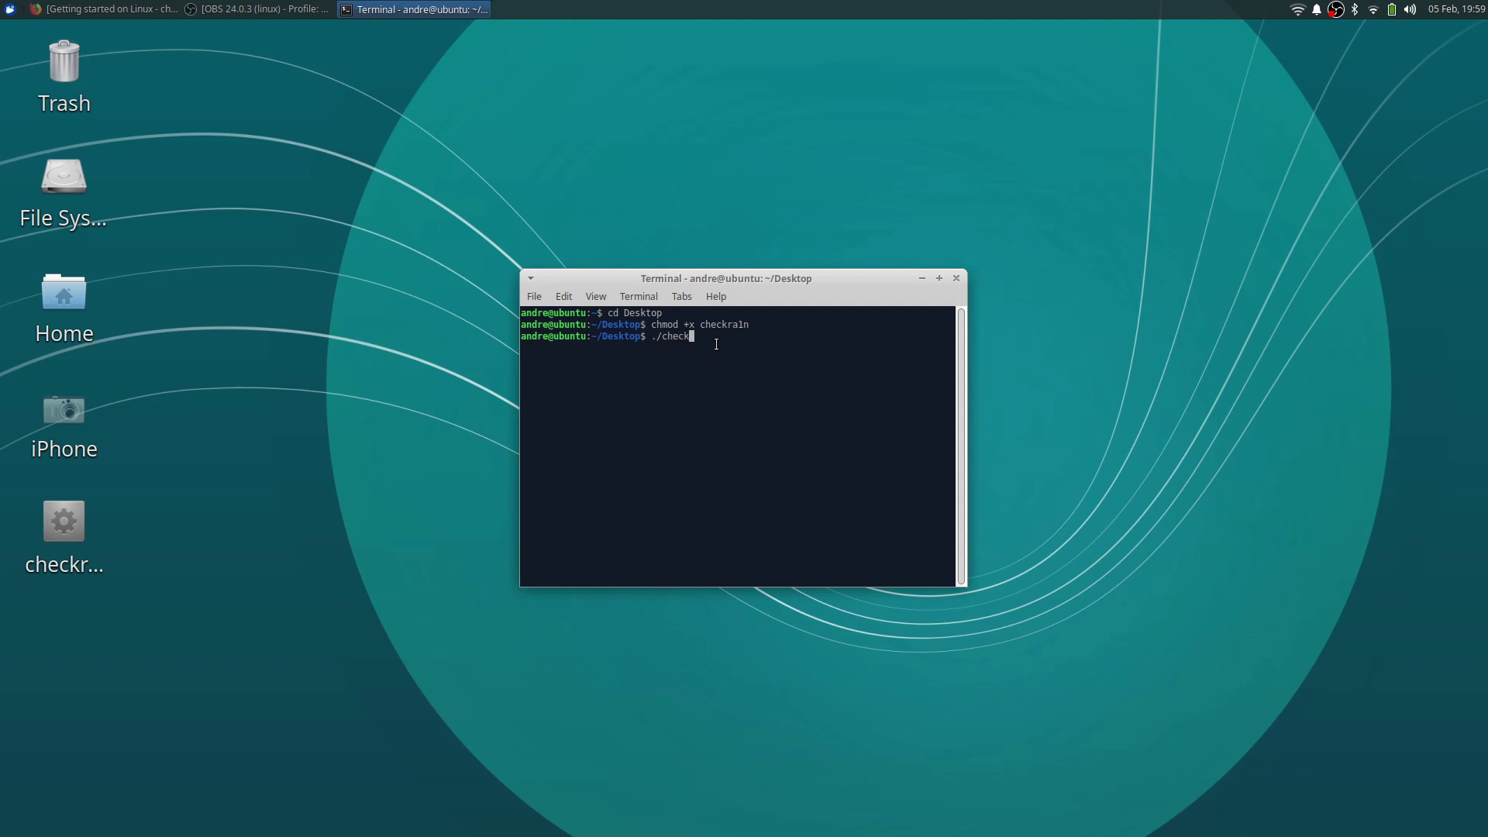
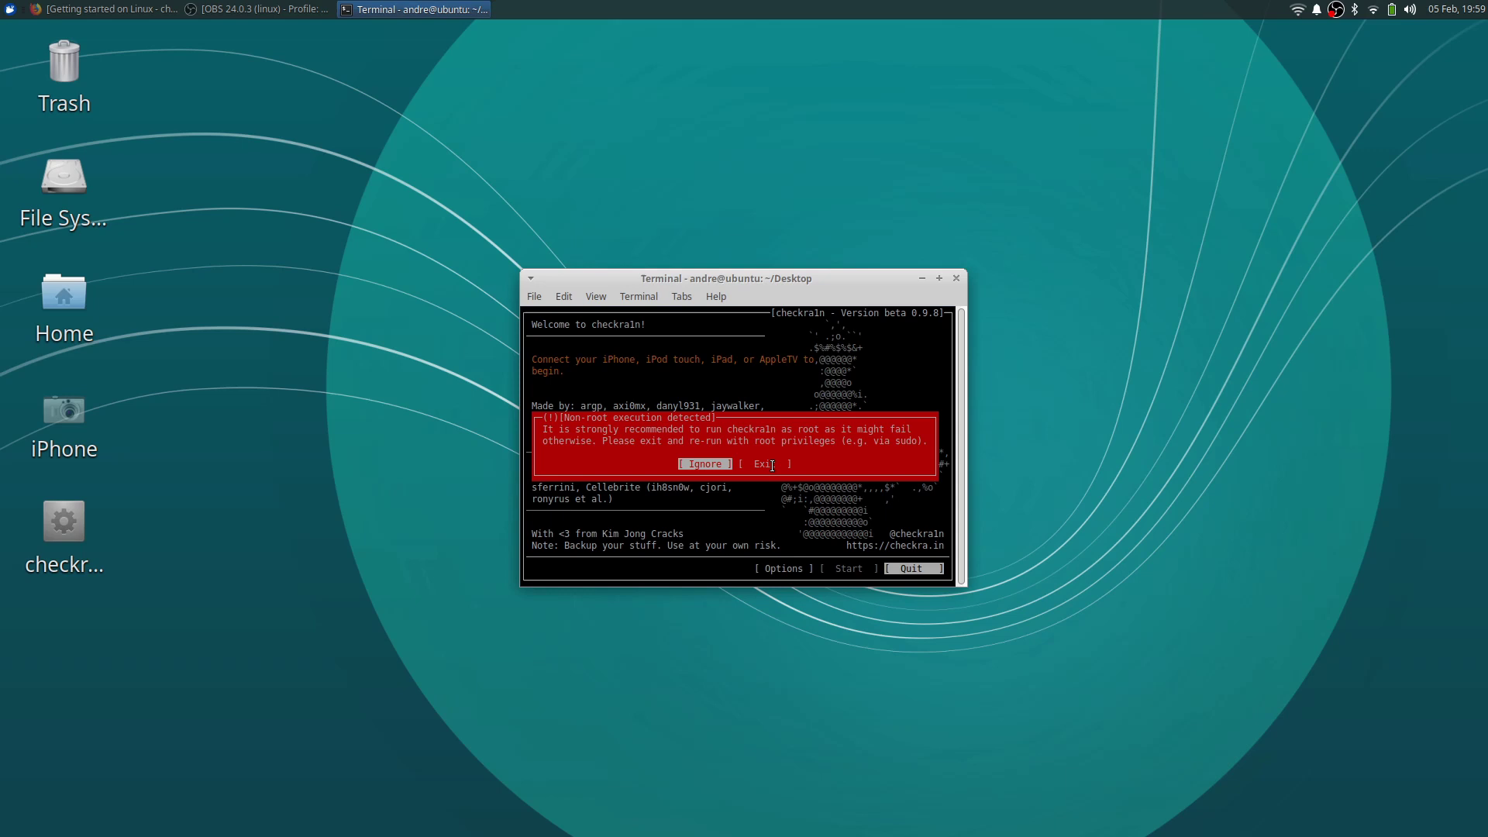
{"action": "left_click", "coordinate": [773, 465]}
{"action": "key", "text": "Return"}
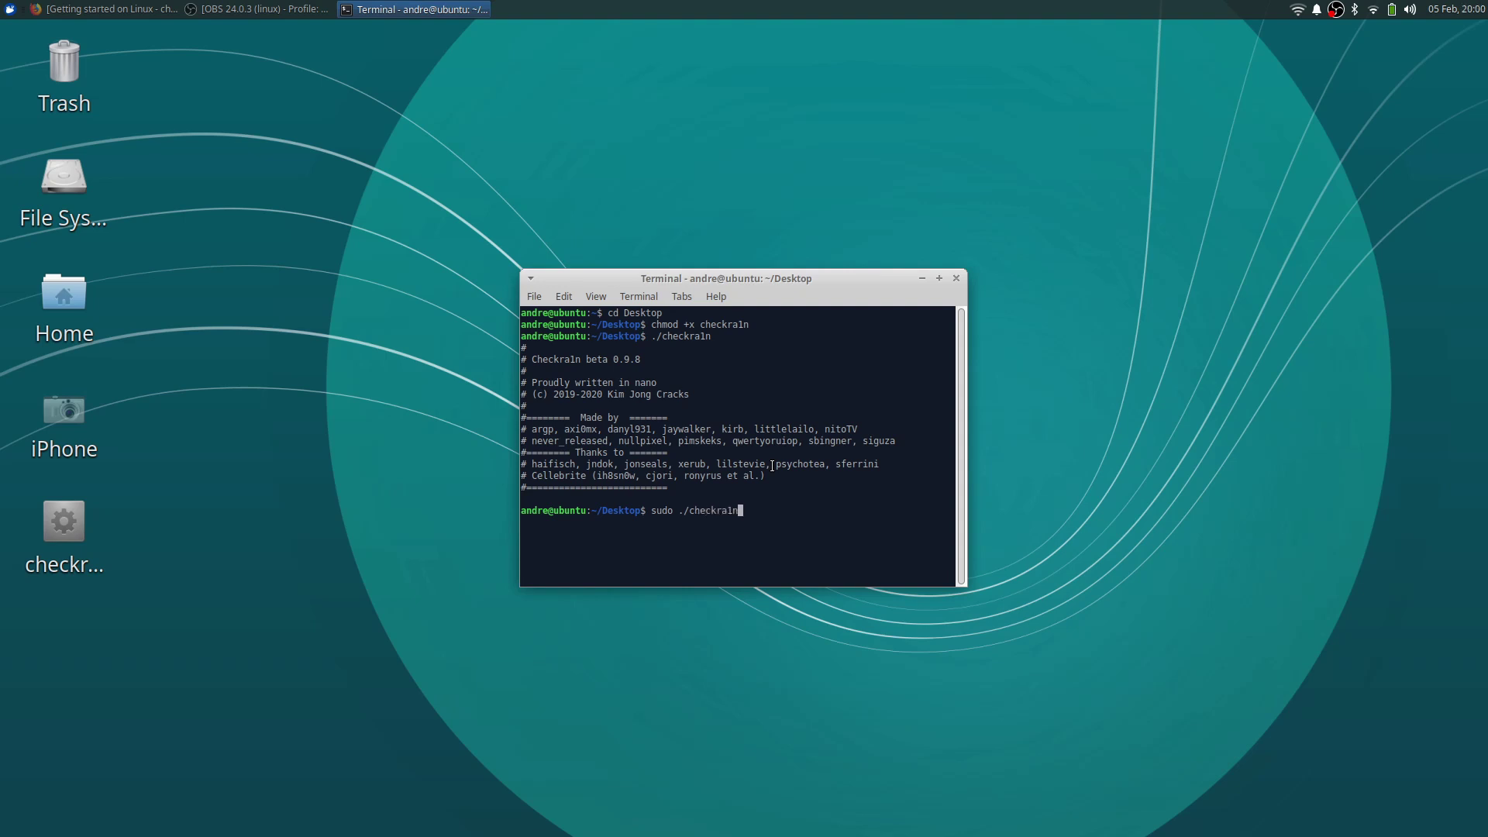
Run sudo ./checkra1n with the account password and continue past the DFU mode introduction to put the device into recovery mode
{"action": "key", "text": "Return"}
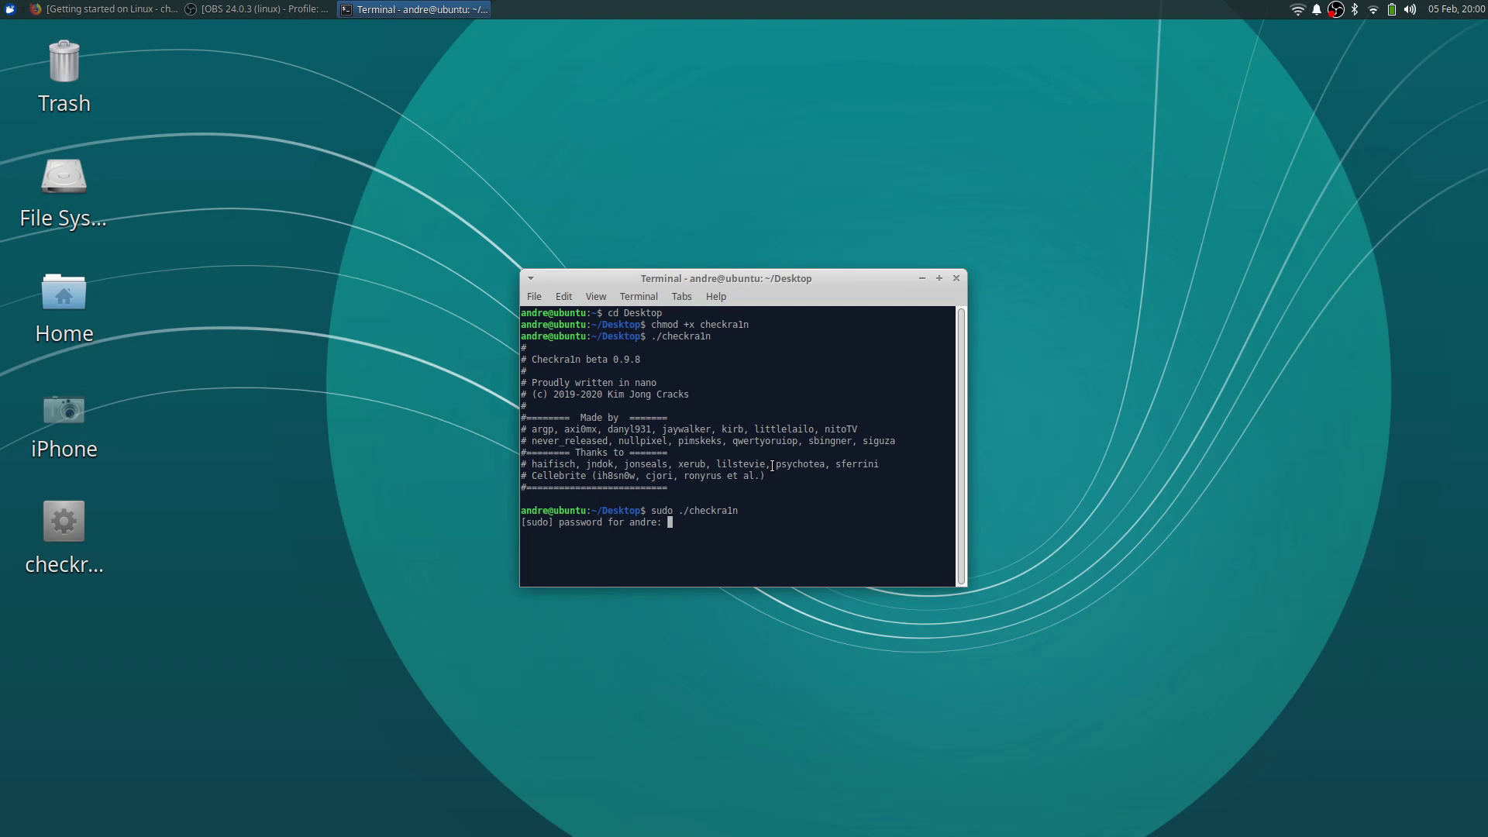
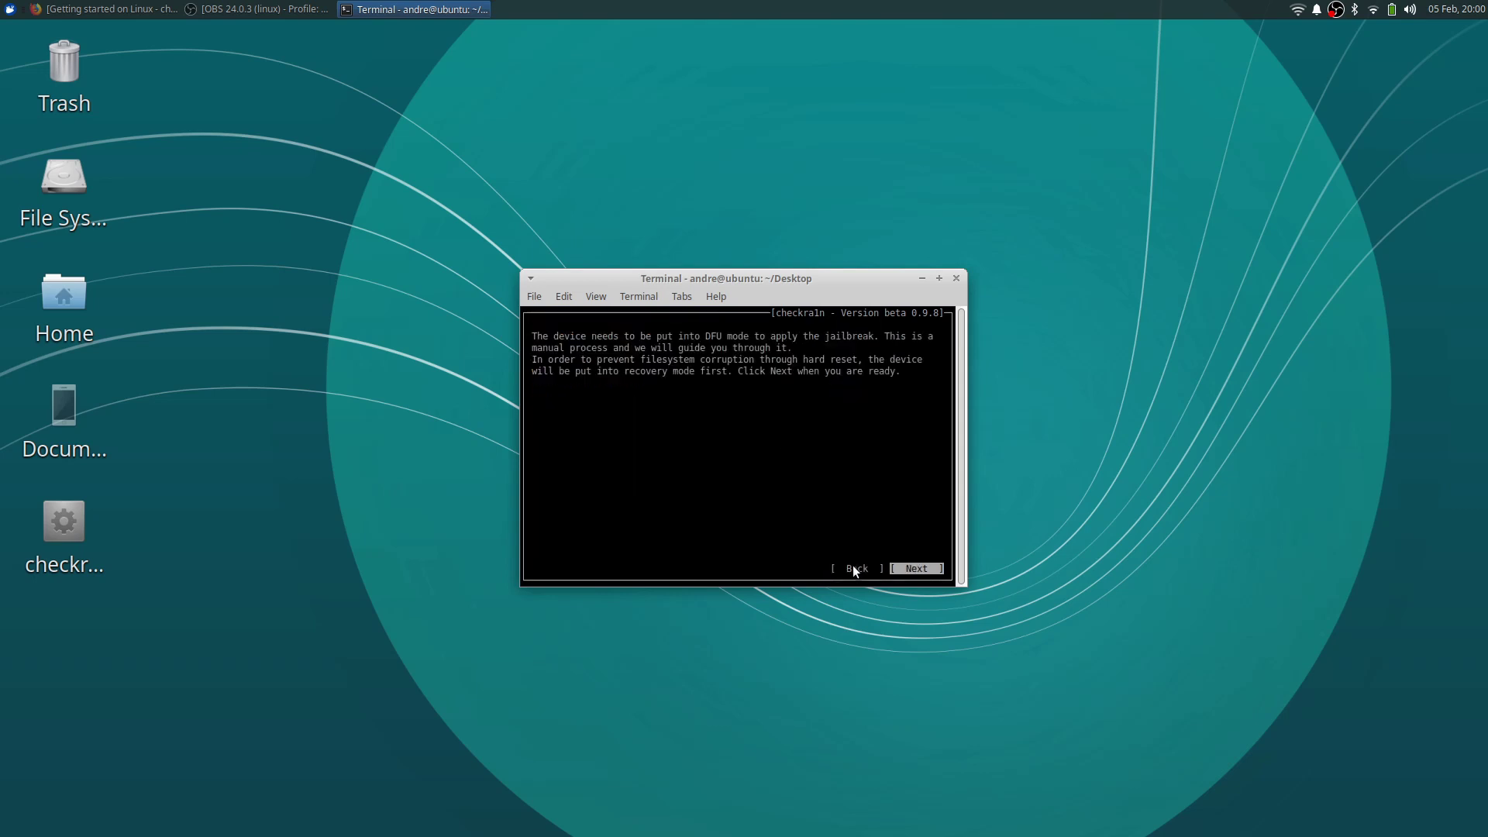
{"action": "left_click", "coordinate": [931, 571]}
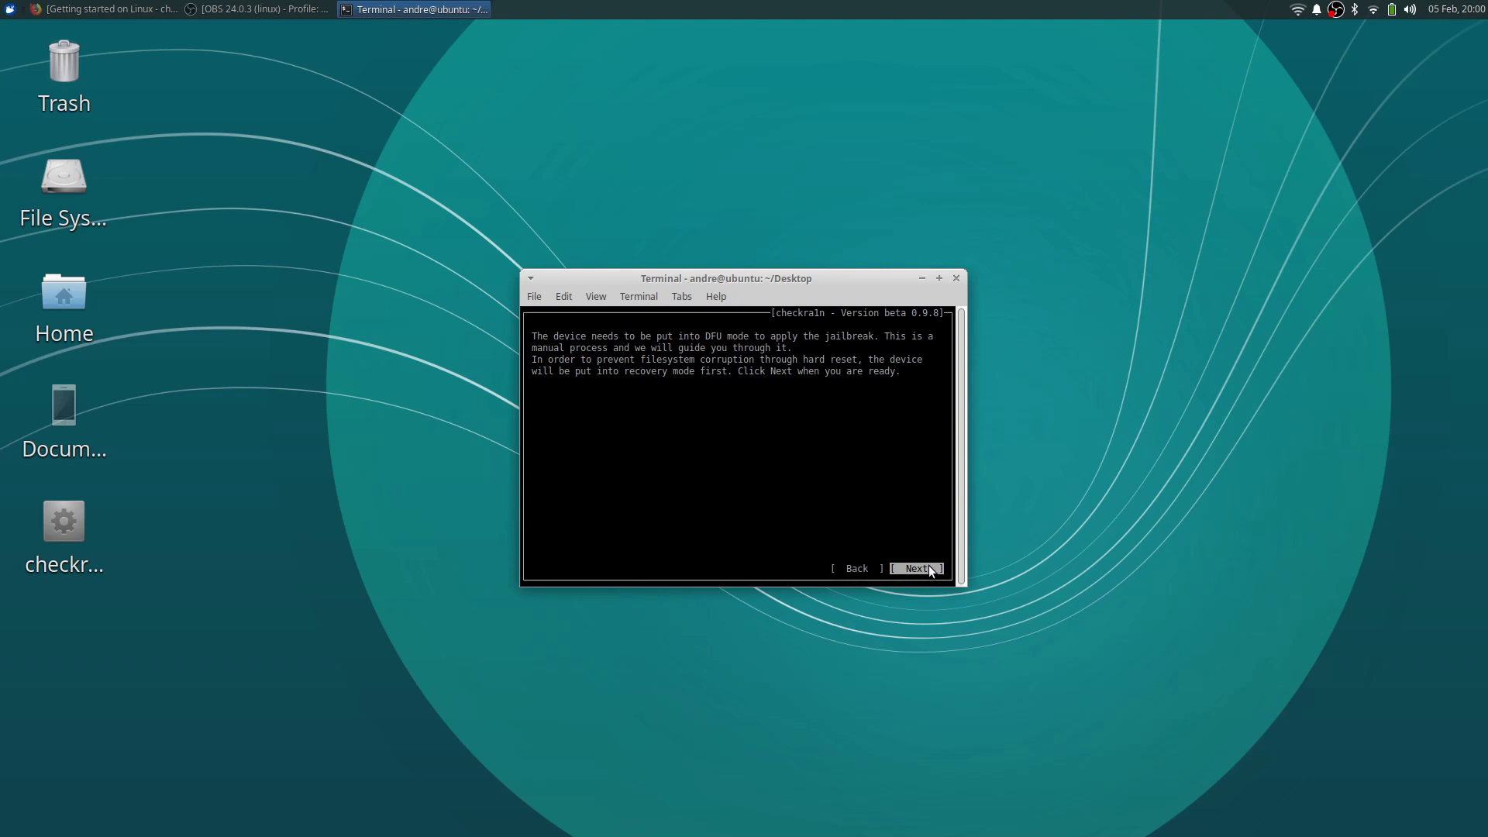